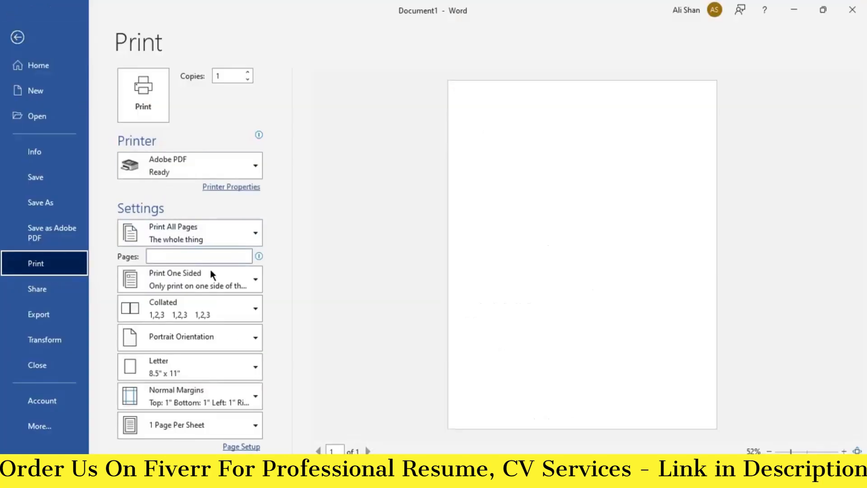
Step: Set the paper size to A4 (8.27" x 11.69") and return to the document
click(229, 365)
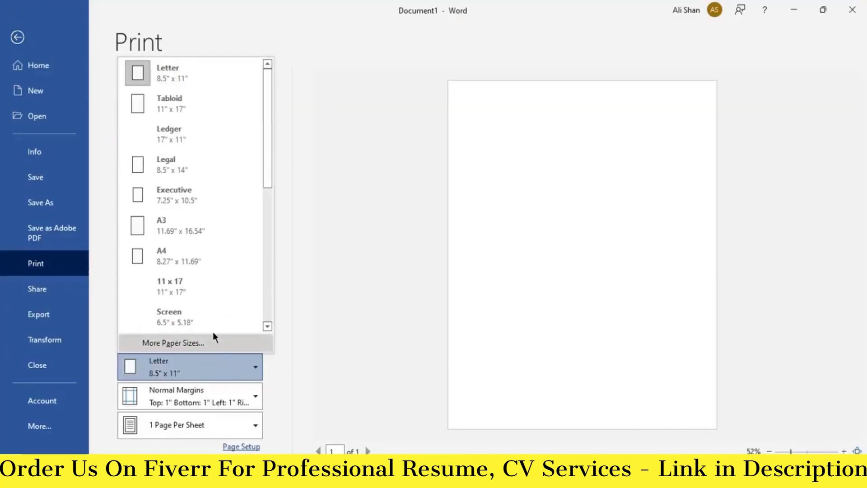
click(194, 262)
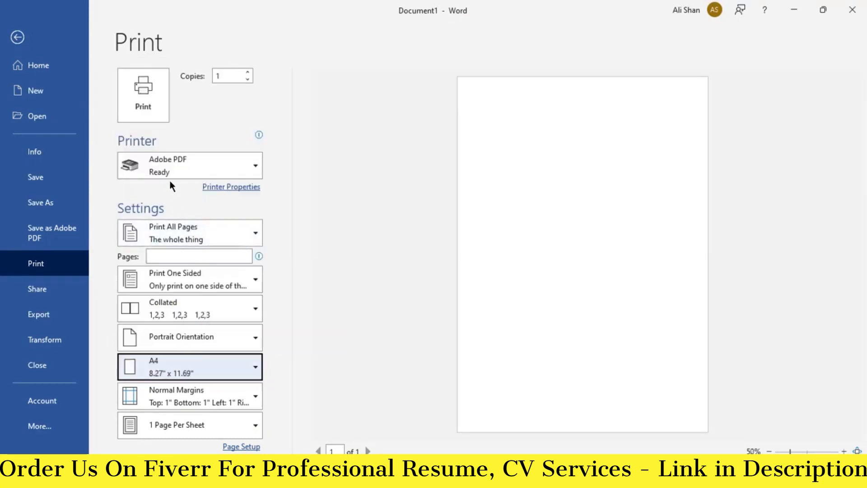
click(17, 37)
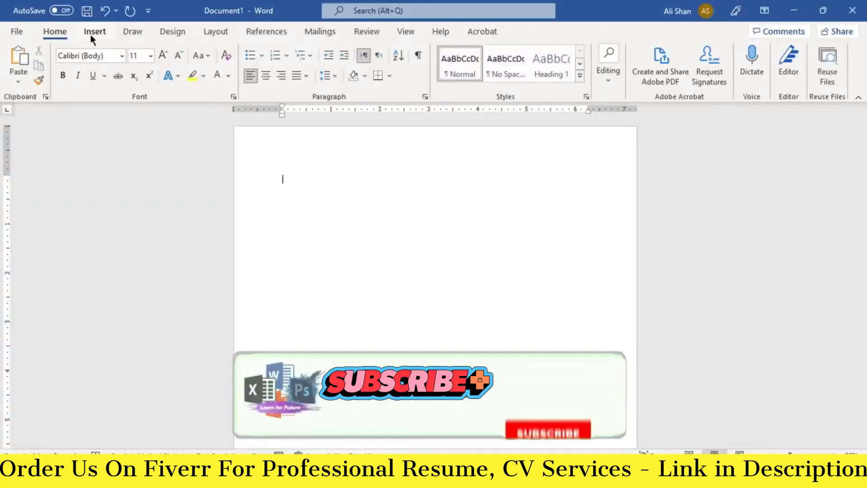
Step: Draw a rectangle starting at the page's top-left corner
click(92, 32)
click(187, 54)
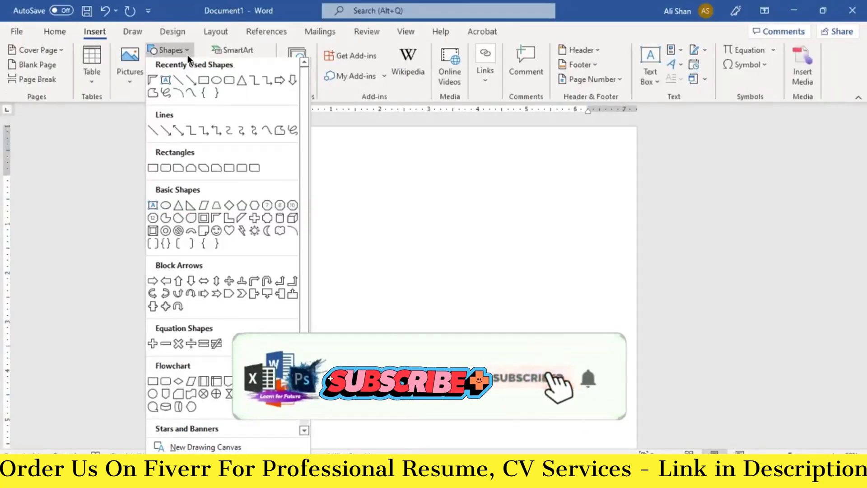
click(201, 80)
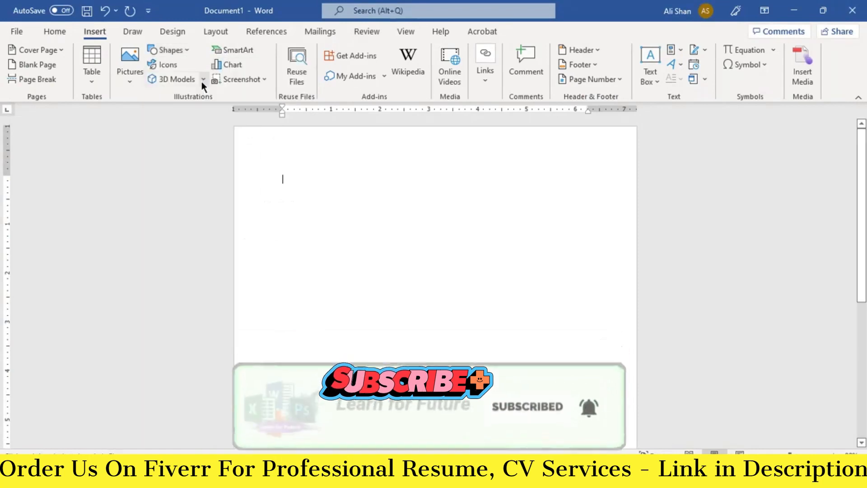
drag(234, 128, 277, 140)
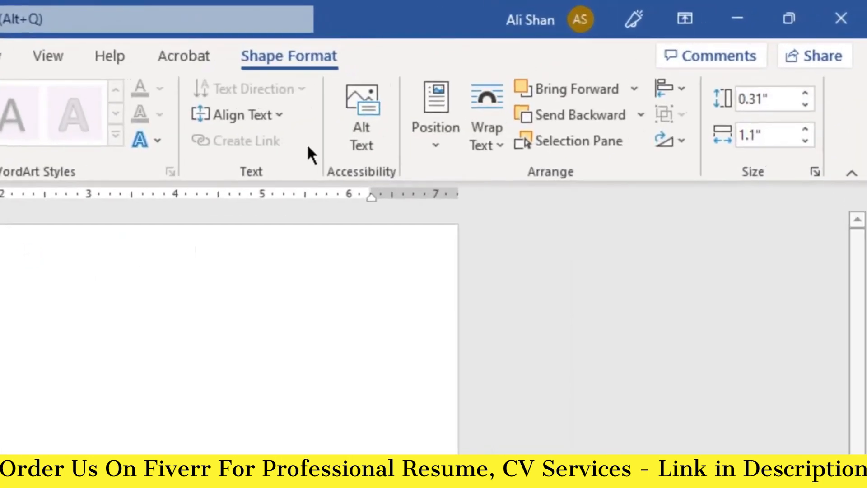
Step: Resize the rectangle to 11.77" tall and 2.48" wide
click(750, 100)
key(BackSpace)
key(BackSpace)
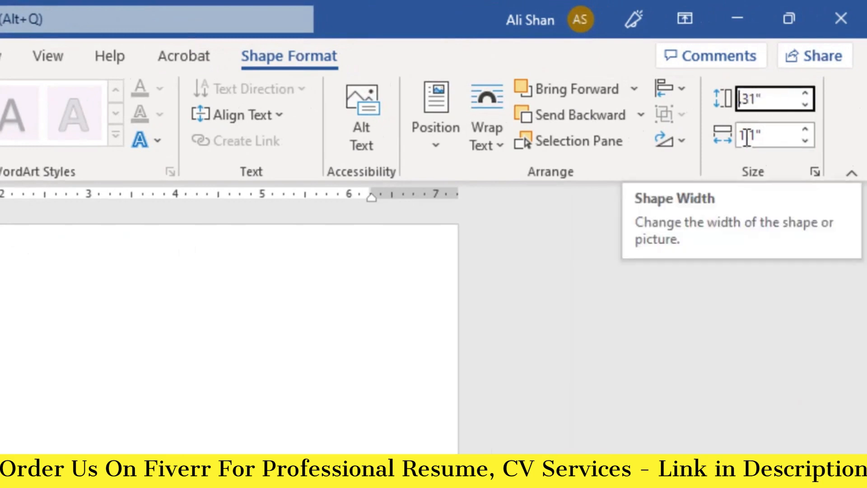
text(11.77)
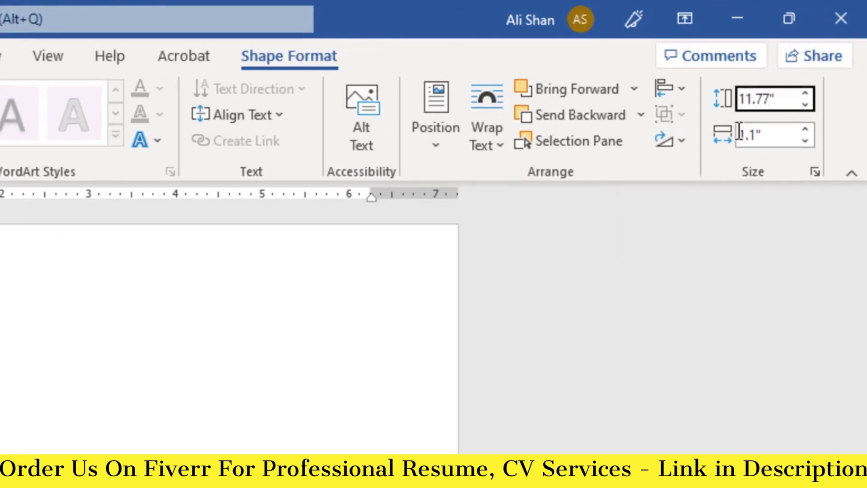
drag(739, 134, 754, 135)
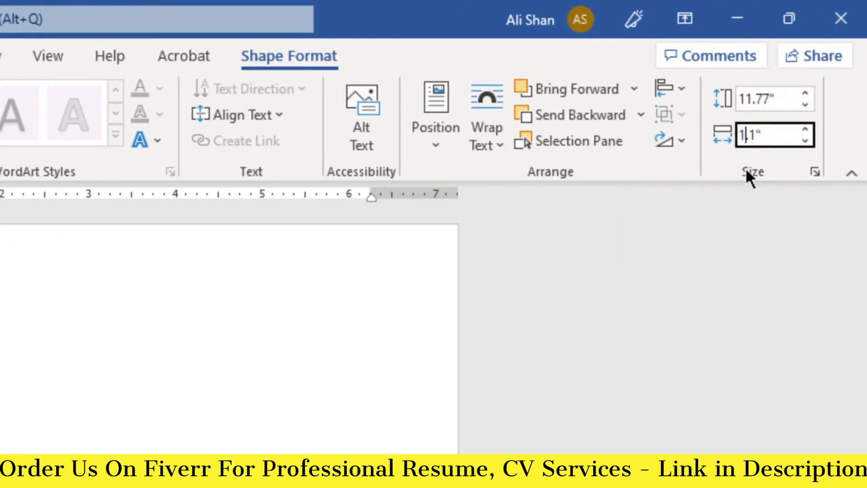
key(BackSpace)
key(BackSpace)
text(2.)
key(Delete)
text(48)
key(Return)
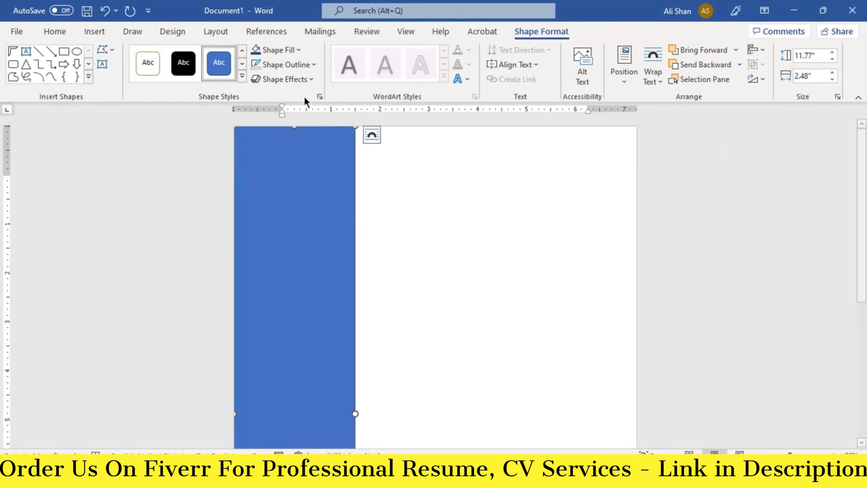
Step: Fill the sidebar rectangle dark blue
click(297, 51)
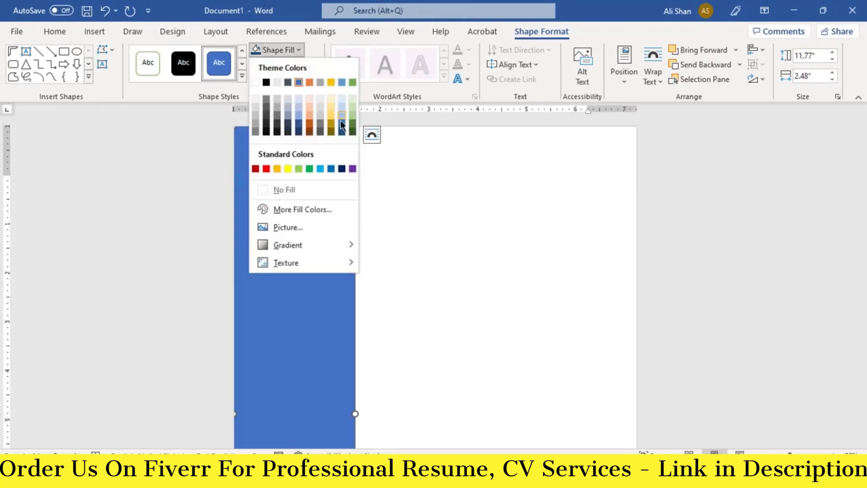
click(342, 132)
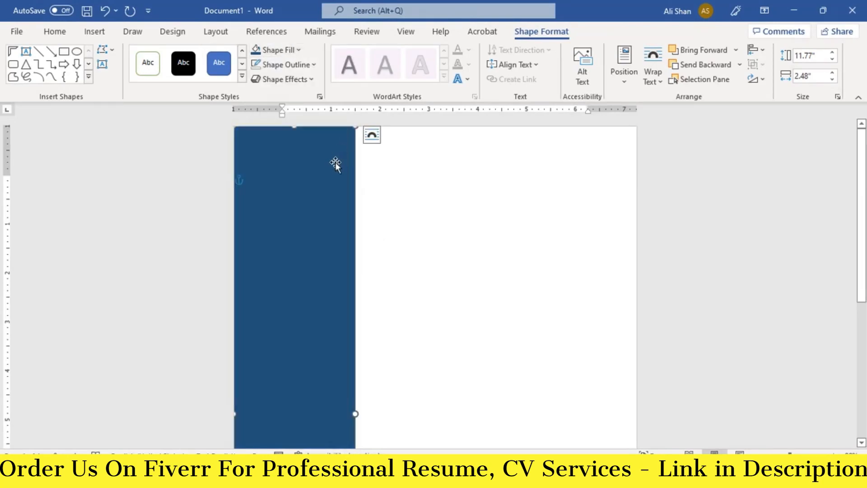
click(386, 174)
click(94, 31)
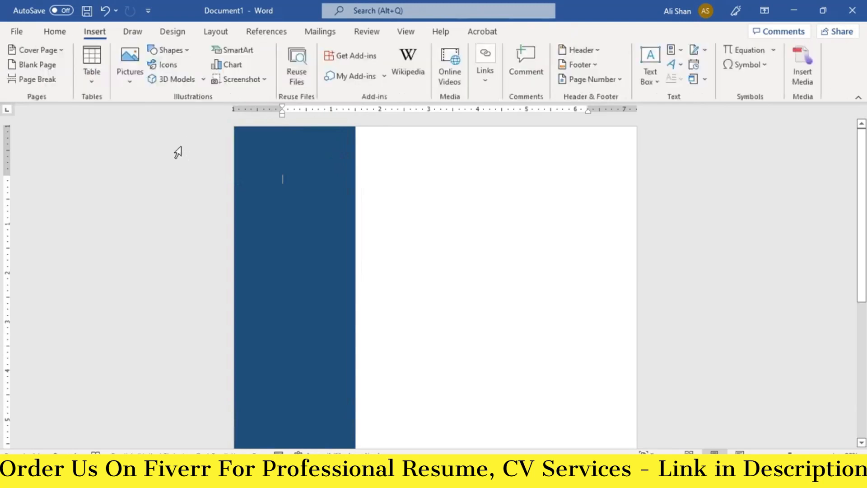
Step: Draw a half-frame shape sized 0.88" by 3.34" beside the sidebar
click(175, 50)
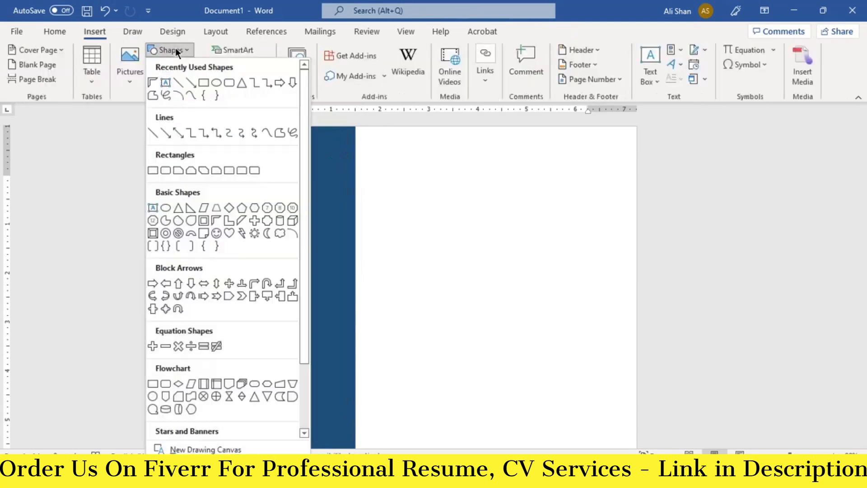
click(216, 222)
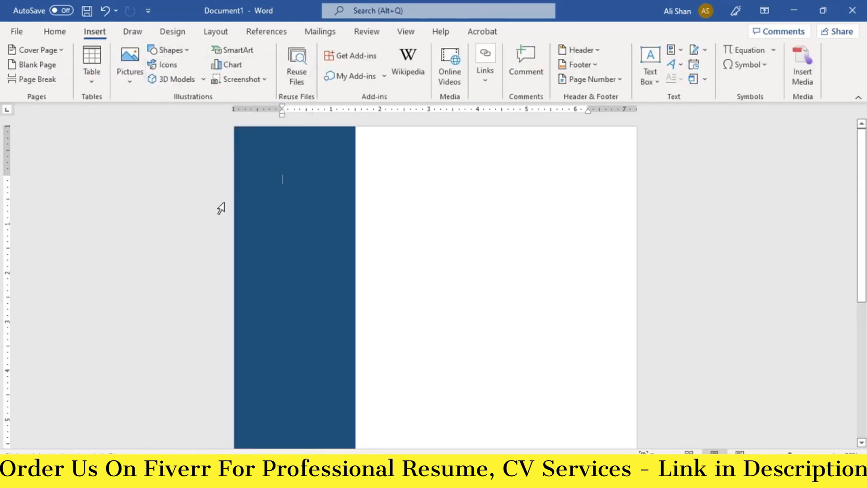
drag(367, 140, 413, 144)
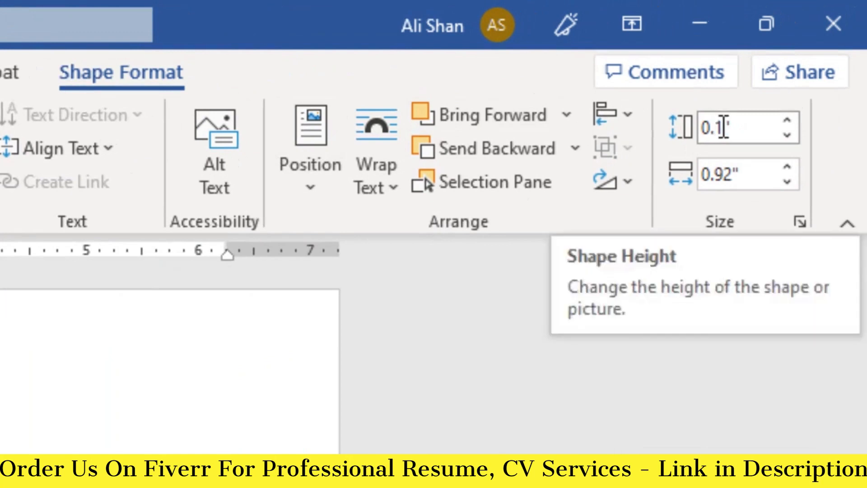
click(716, 127)
key(BackSpace)
text(88)
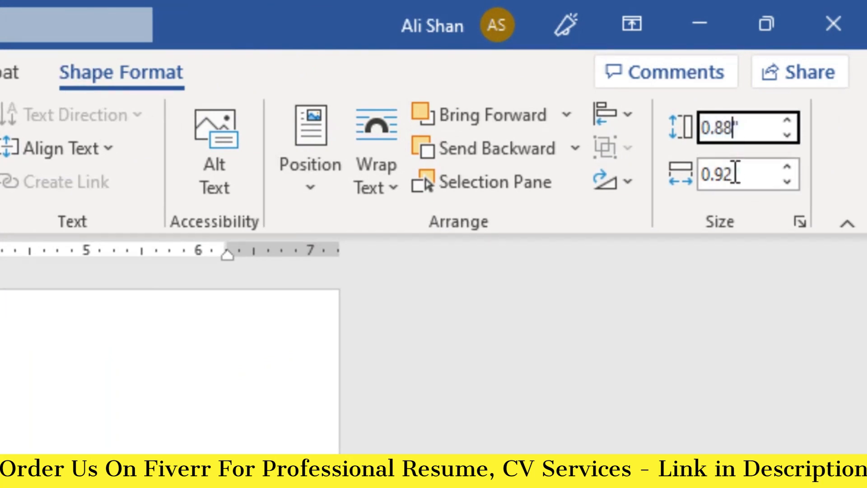
click(735, 170)
key(Left)
key(Delete)
text(3.)
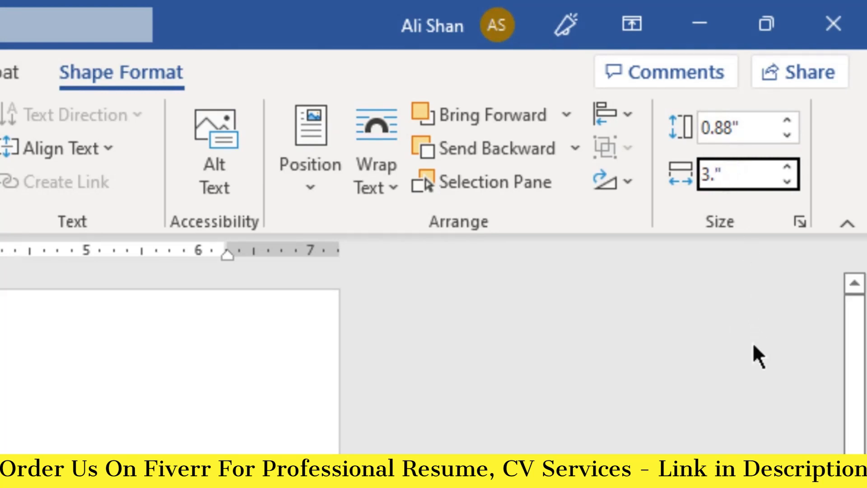
text(34)
key(Return)
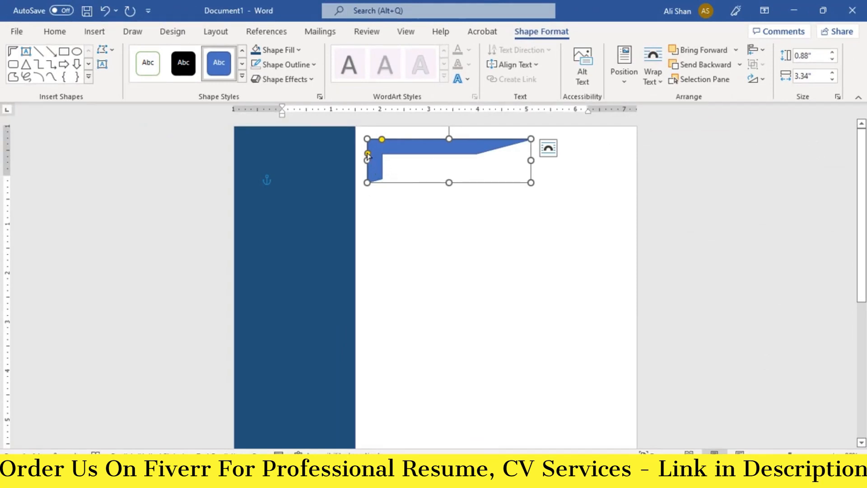
Step: Thin the half-frame's top bar and flip it horizontally
drag(368, 154, 377, 144)
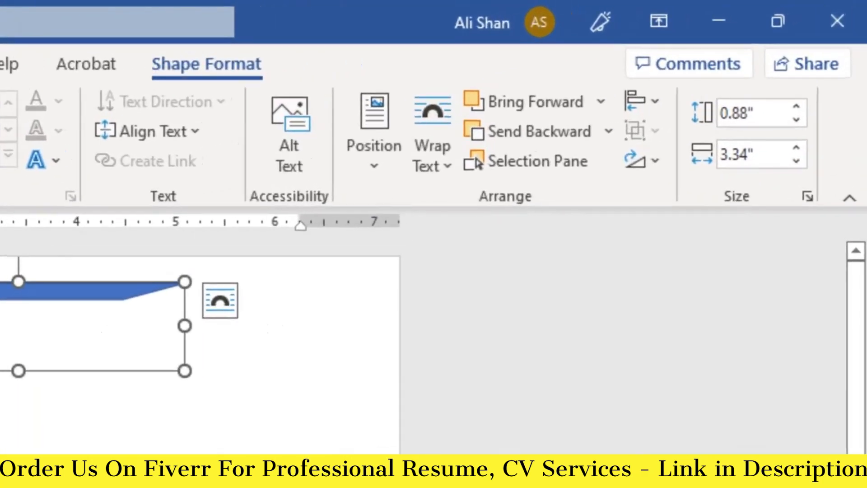
click(655, 164)
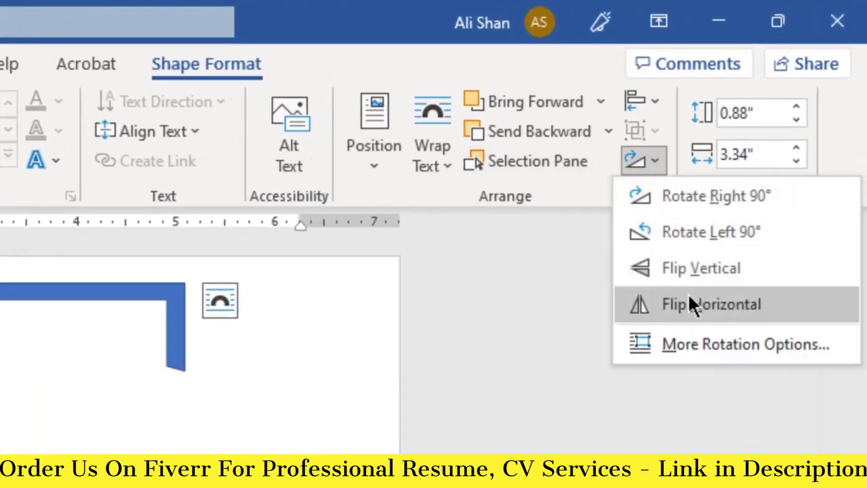
click(699, 298)
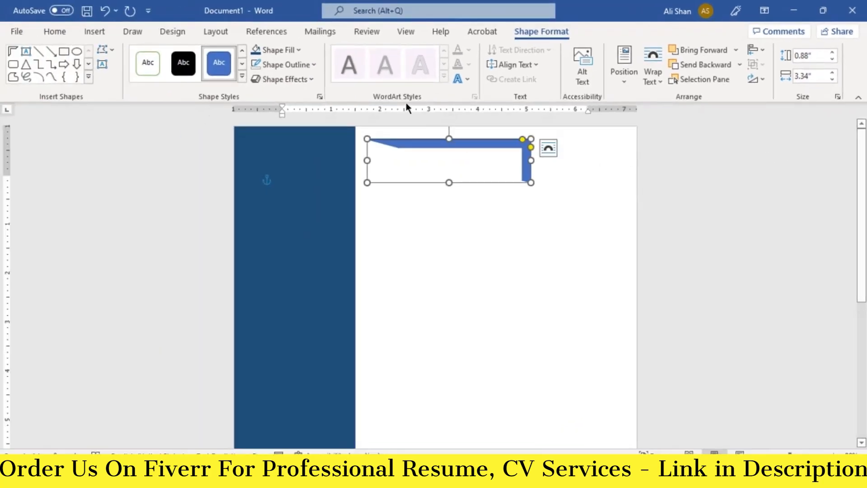
Step: Fill the half-frame dark blue and move it to the page's top-right corner
click(298, 50)
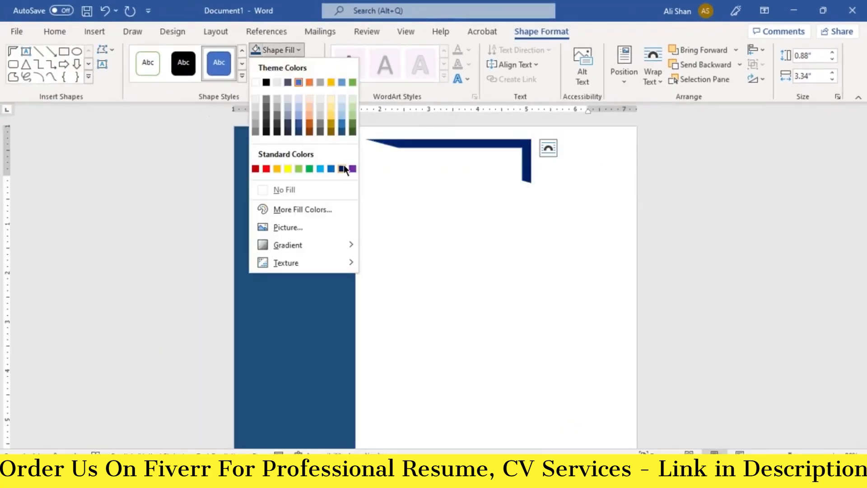
click(341, 131)
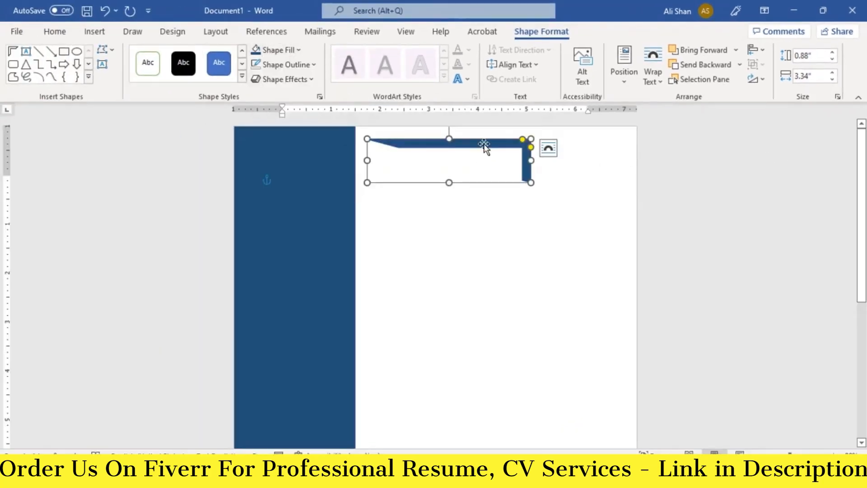
drag(484, 143, 590, 132)
click(316, 174)
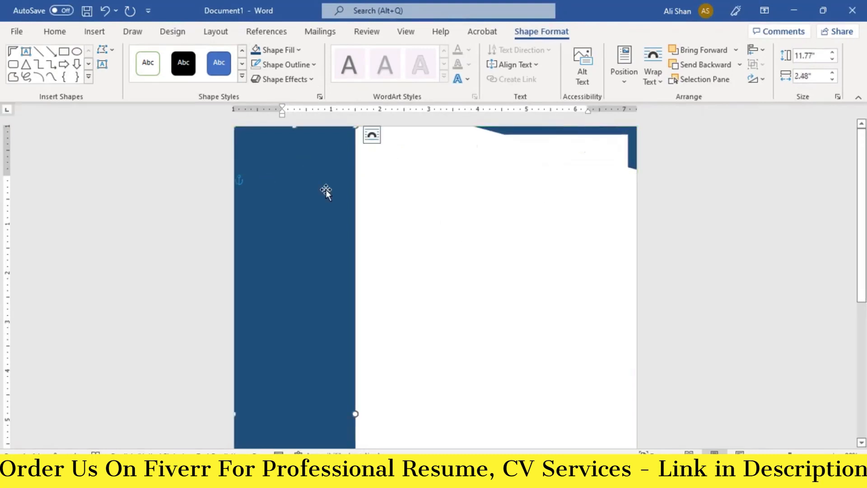
Step: Insert a stock portrait photo, set it in front of text, and move it top-left
click(95, 33)
click(130, 64)
click(172, 126)
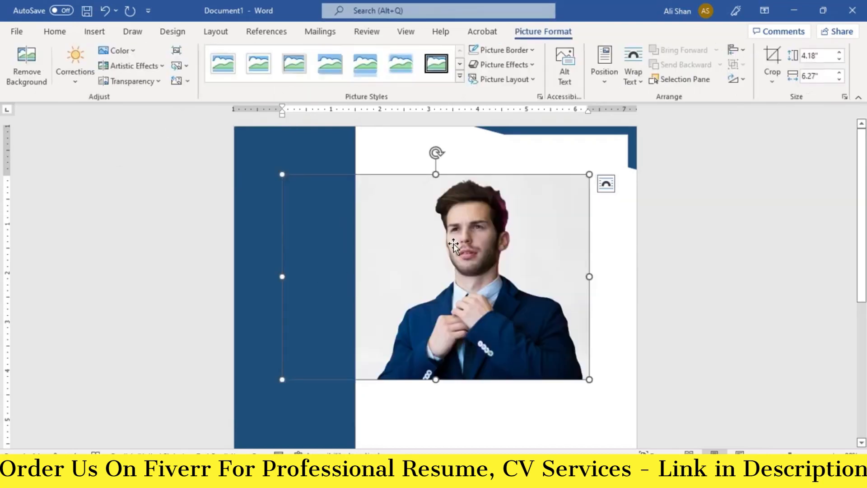
right_click(453, 246)
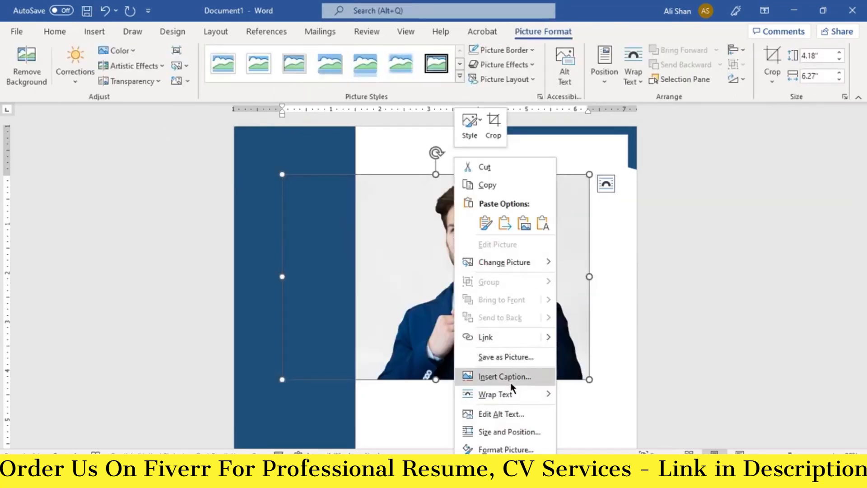
mouse_move(534, 395)
click(591, 355)
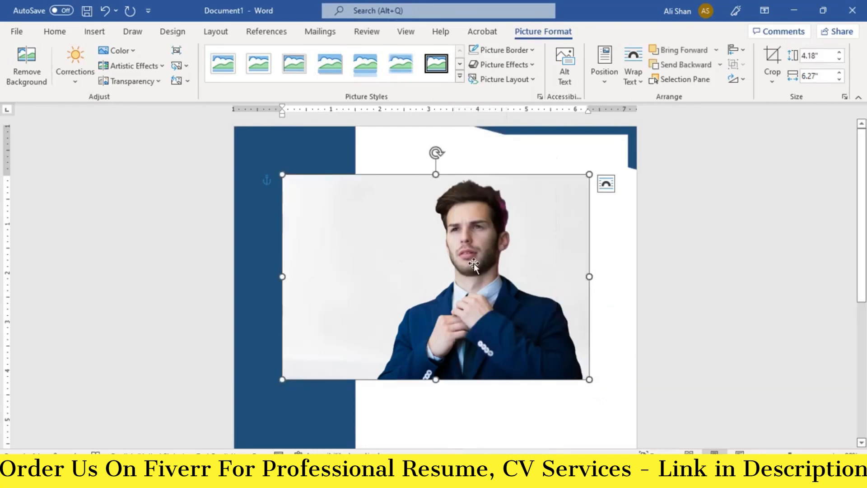
drag(437, 257, 388, 209)
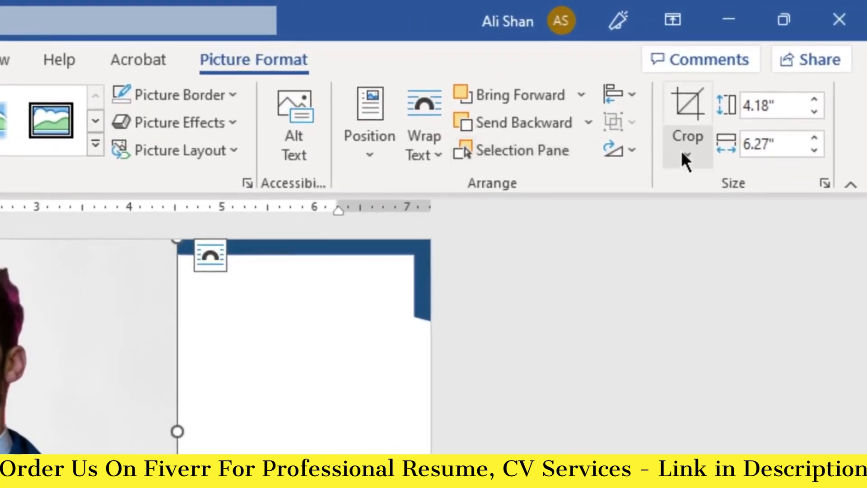
Step: Crop the photo to an oval shape
click(681, 154)
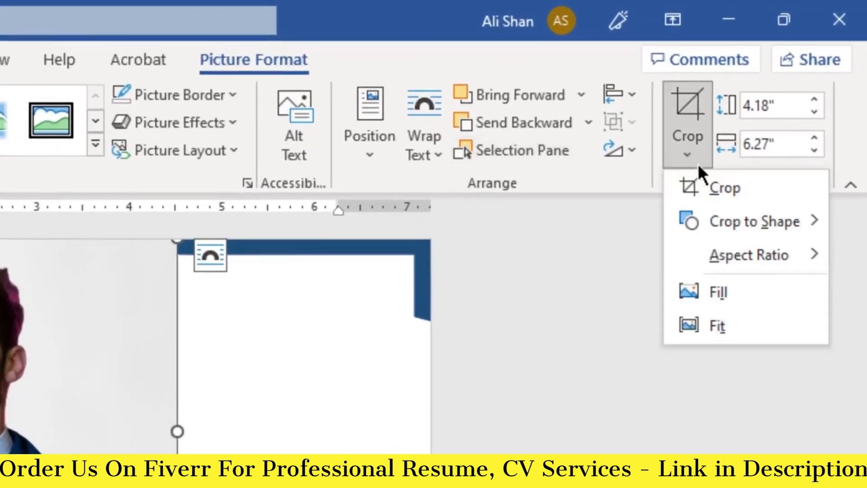
mouse_move(759, 222)
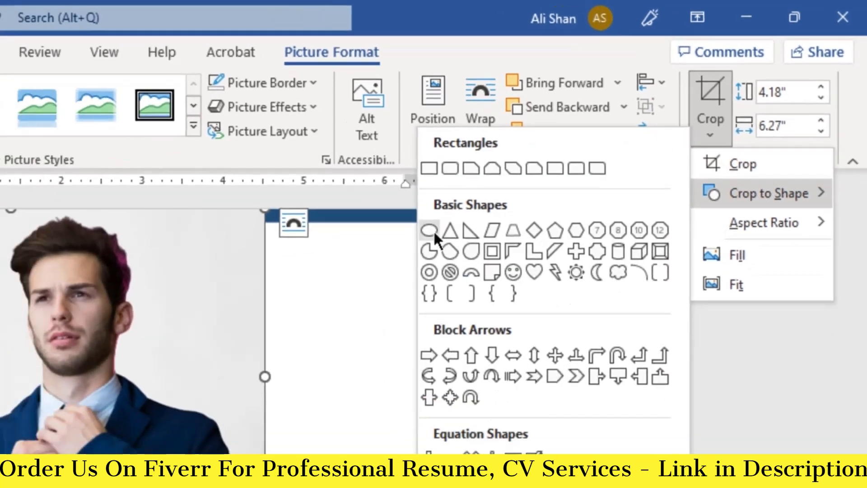
click(366, 263)
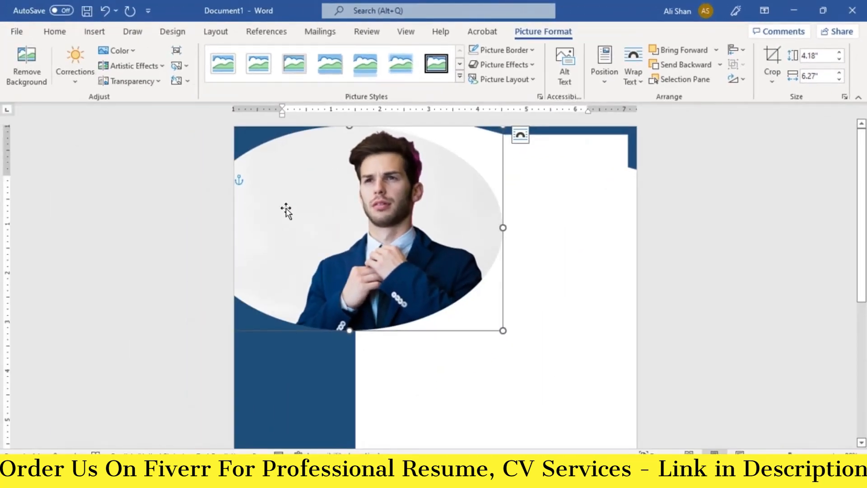
drag(286, 211, 331, 214)
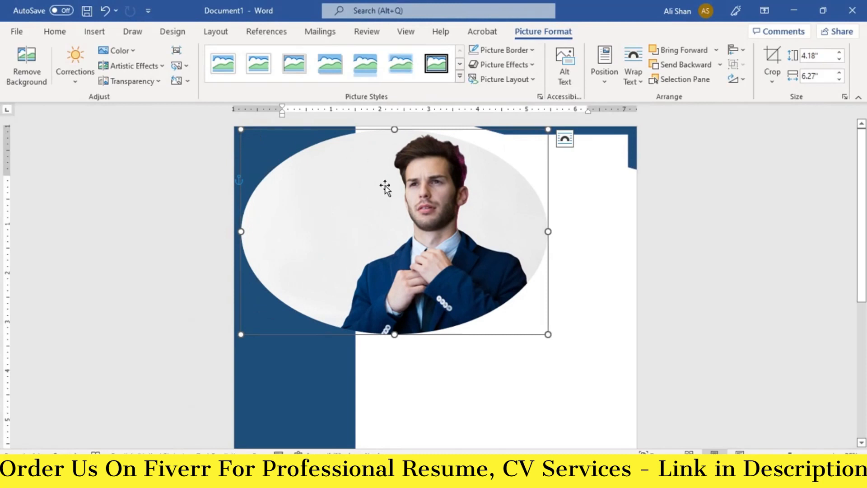
Step: Adjust the crop area so the portrait fits a circle
click(773, 58)
drag(245, 132, 321, 134)
drag(471, 276, 496, 303)
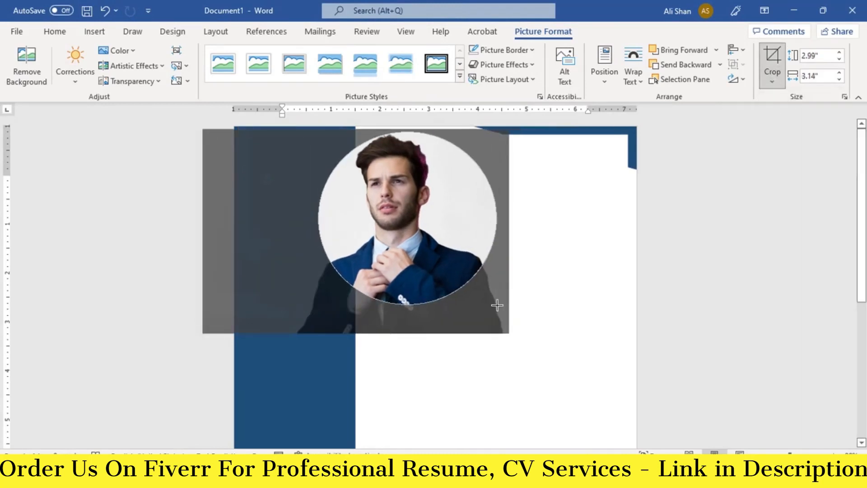
drag(438, 248, 414, 232)
click(553, 258)
Step: Shrink the circular photo to about 1.96" by 2.02" and place it atop the sidebar
drag(460, 304, 412, 258)
drag(375, 206, 331, 220)
drag(368, 272, 334, 240)
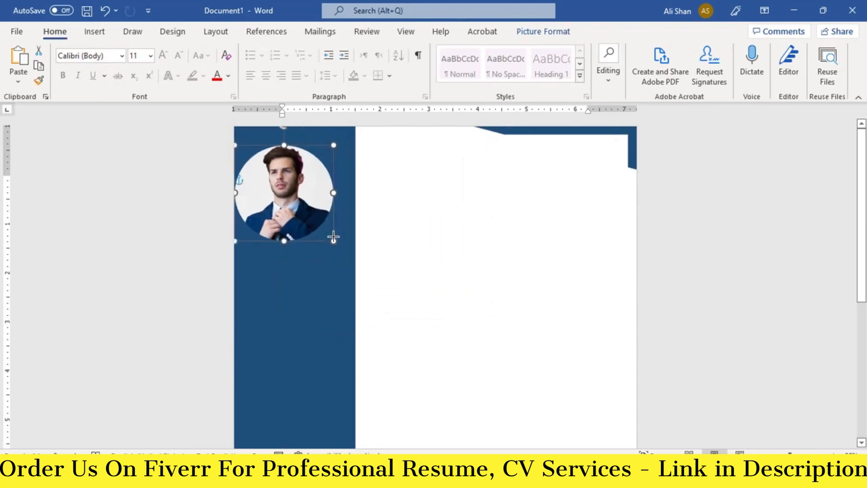
double_click(289, 190)
drag(280, 187, 289, 189)
click(474, 306)
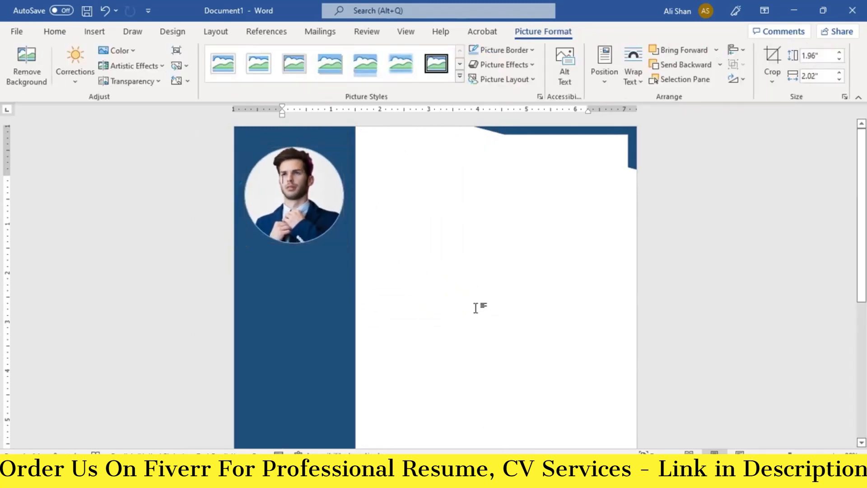
click(88, 31)
click(171, 49)
Step: Insert a phone icon from the icon library
click(170, 50)
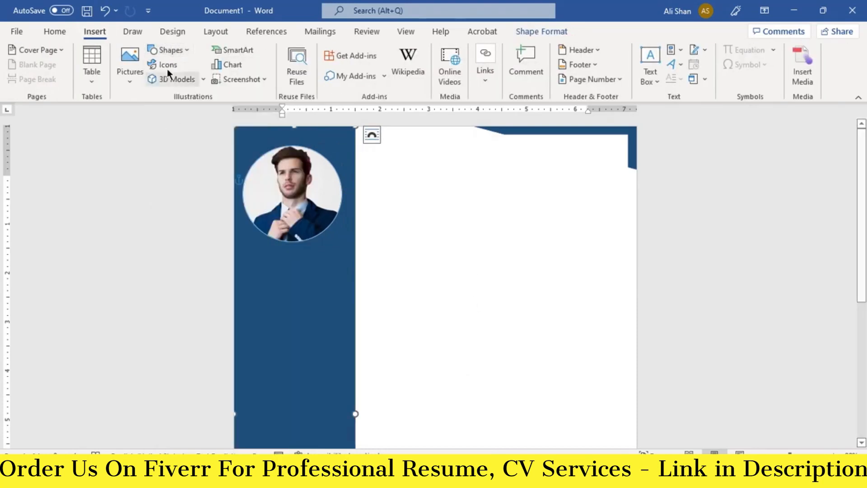
click(167, 67)
text(PHONE)
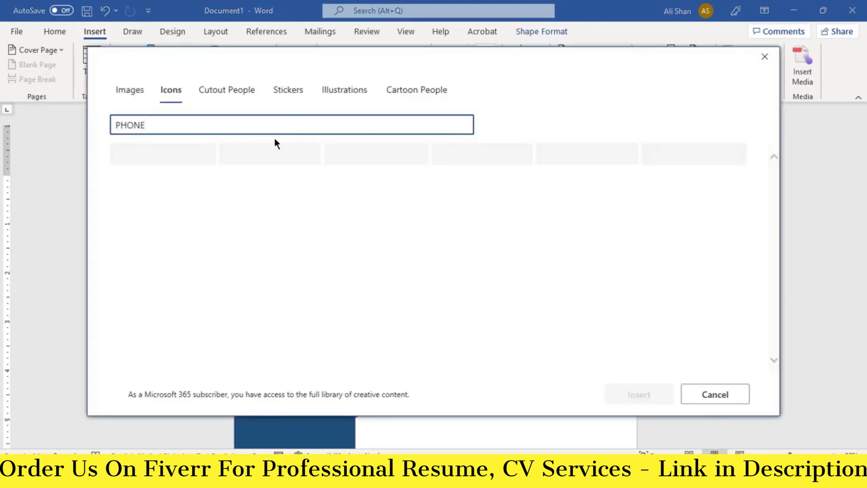
click(181, 170)
click(639, 396)
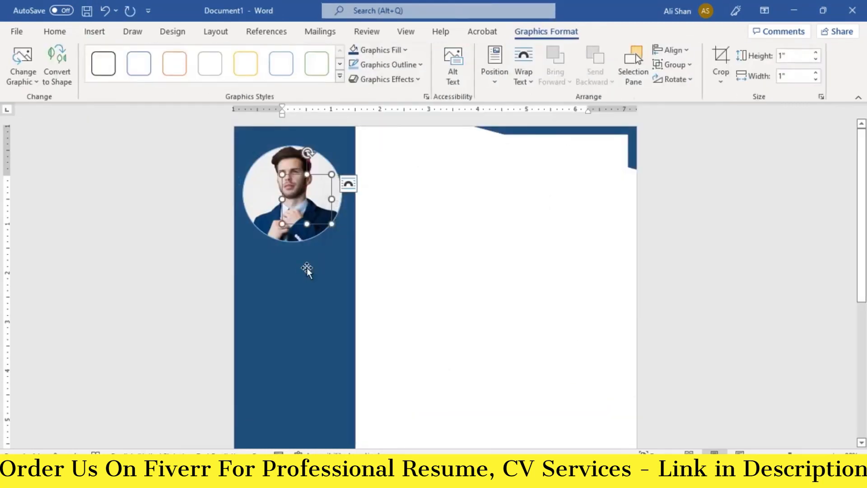
Step: Set the phone icon in front of text, colour it white, and size it 0.44" below the photo
click(521, 81)
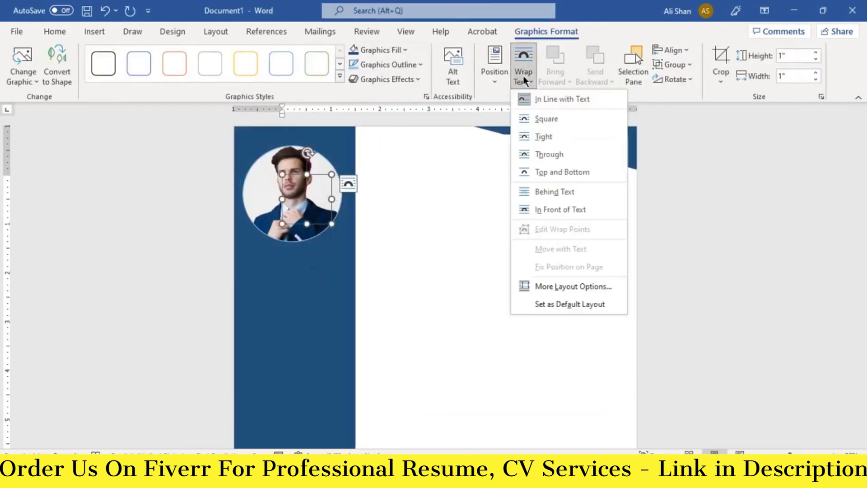
click(563, 209)
drag(305, 213, 263, 276)
click(406, 50)
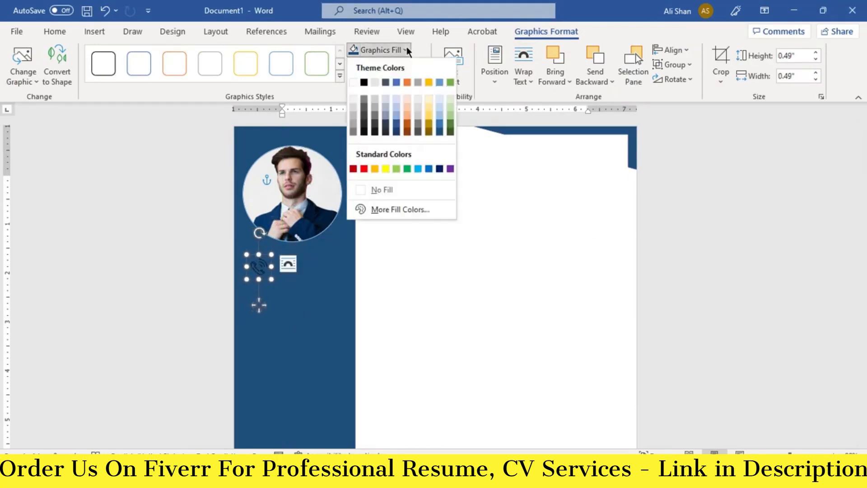
click(353, 81)
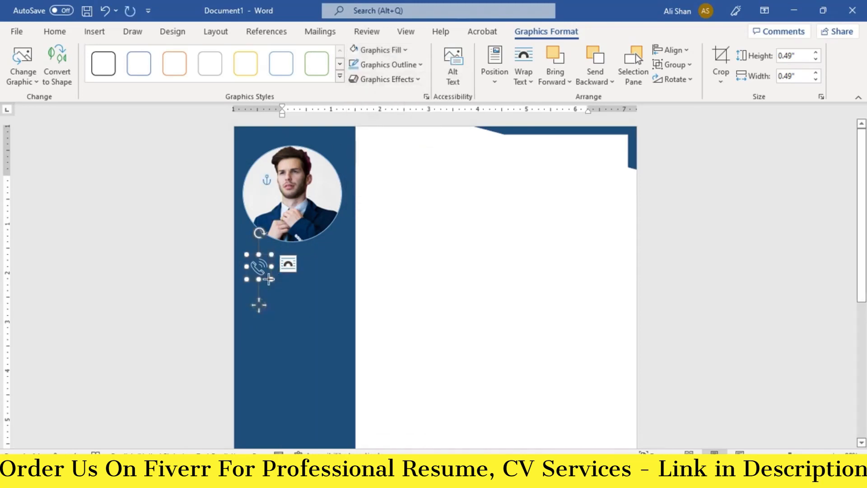
drag(269, 279, 258, 263)
click(266, 304)
click(102, 33)
Step: Draw a text box beside the phone icon with no fill and no outline
click(170, 50)
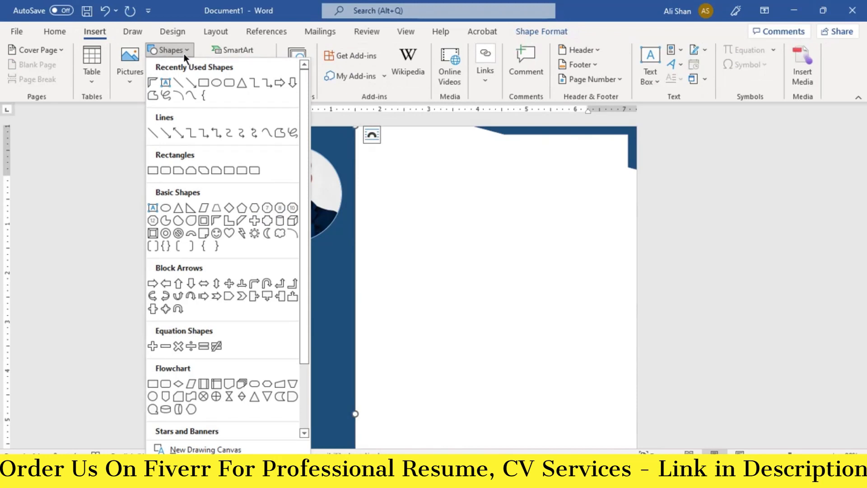
click(160, 82)
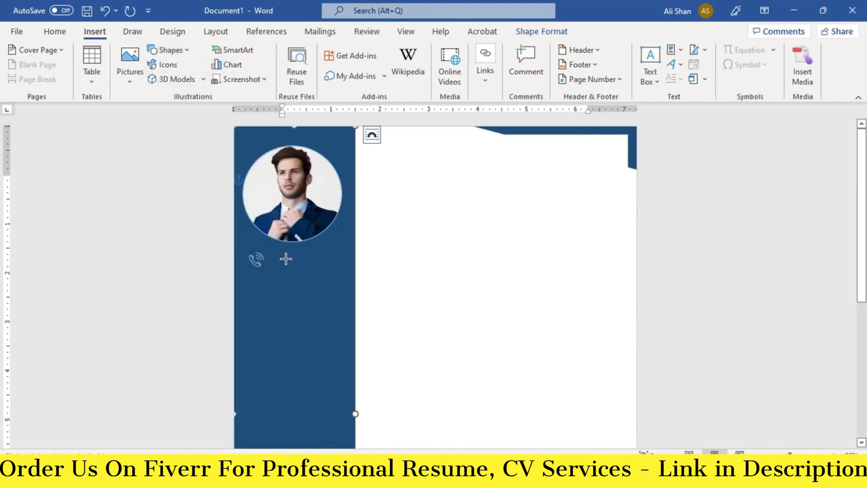
drag(270, 255, 350, 269)
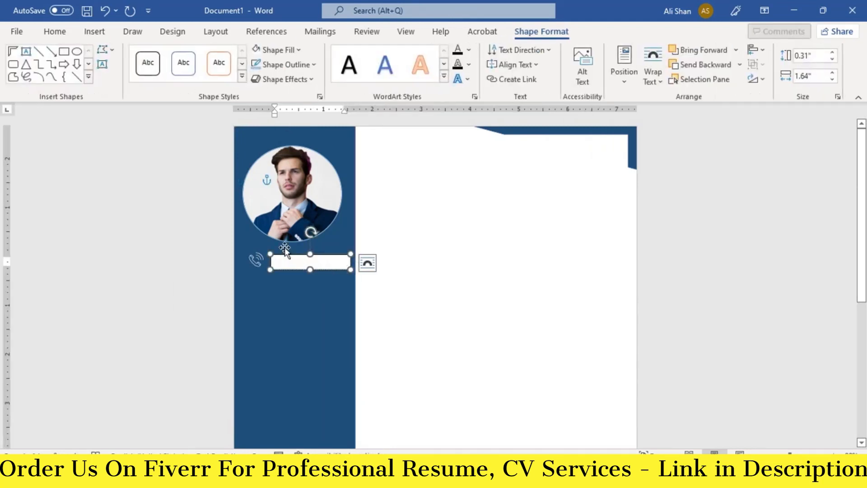
click(280, 48)
click(285, 189)
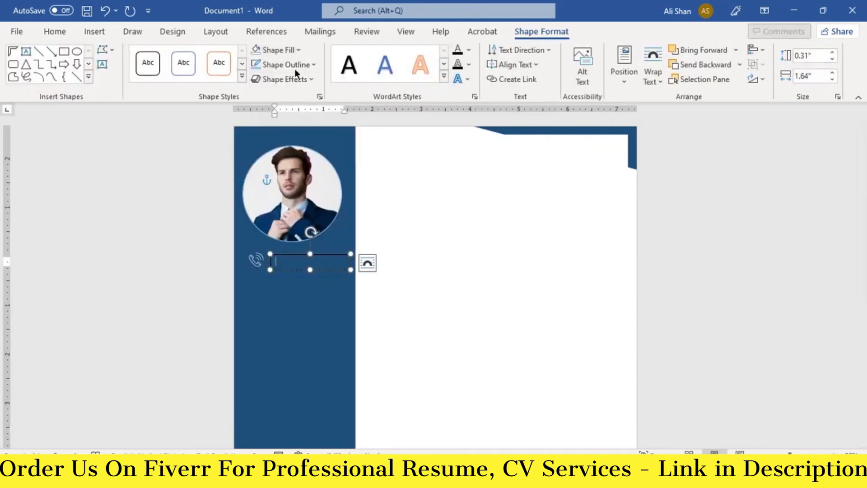
click(294, 66)
click(297, 203)
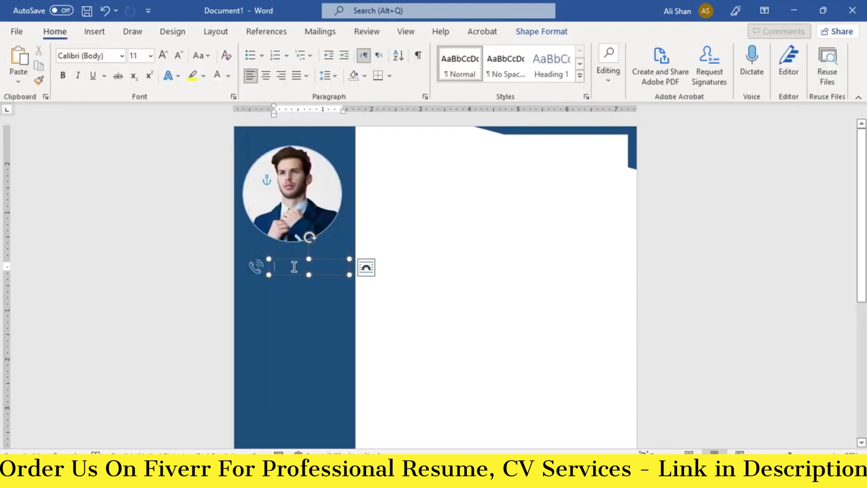
Step: Paste the placeholder phone number into the text box at font size 12
right_click(294, 267)
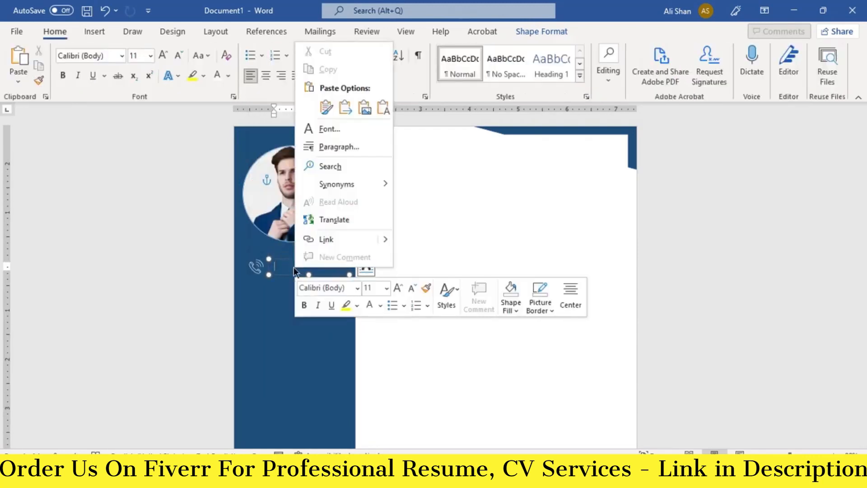
key(Escape)
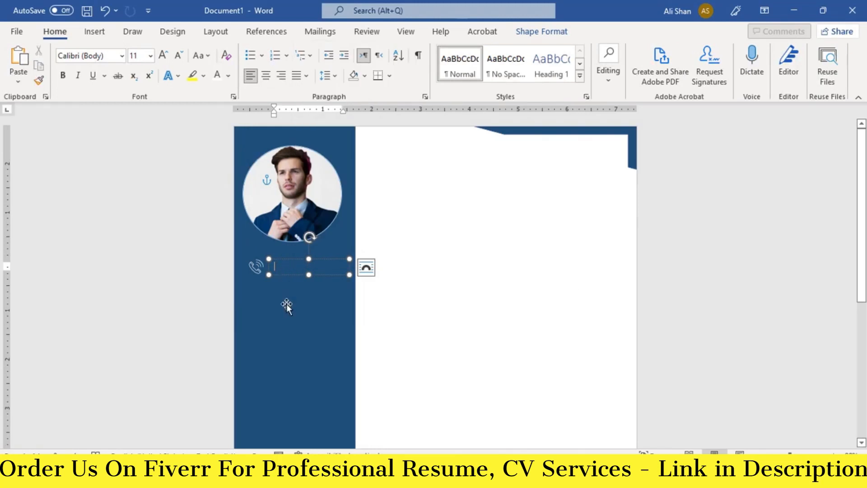
key(ctrl+v)
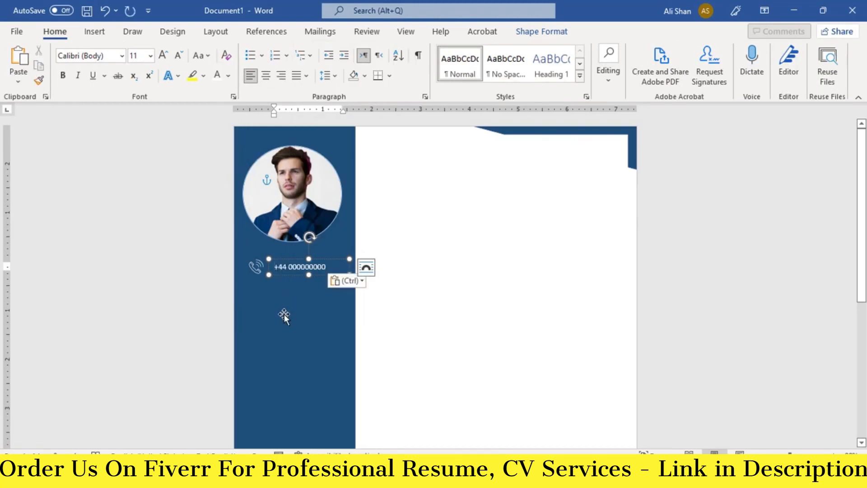
key(BackSpace)
scroll(308, 299, up, 1)
scroll(288, 301, up, 1)
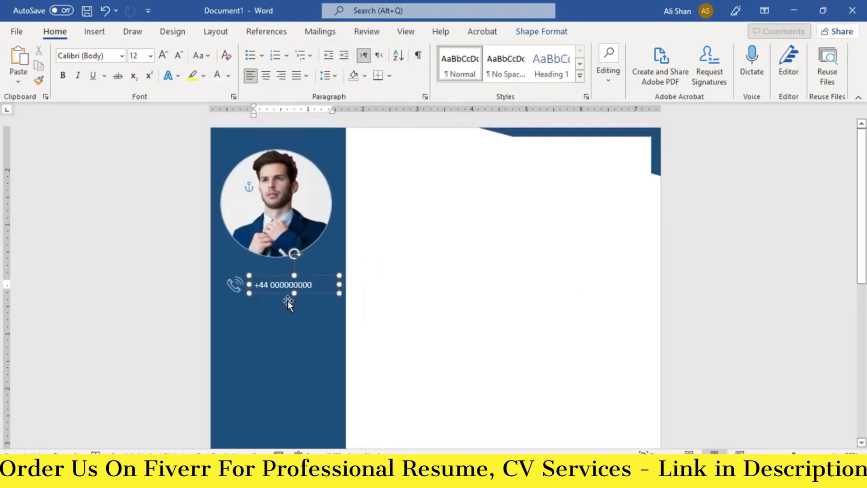
Step: Duplicate the phone icon and number pair one row below
click(235, 286)
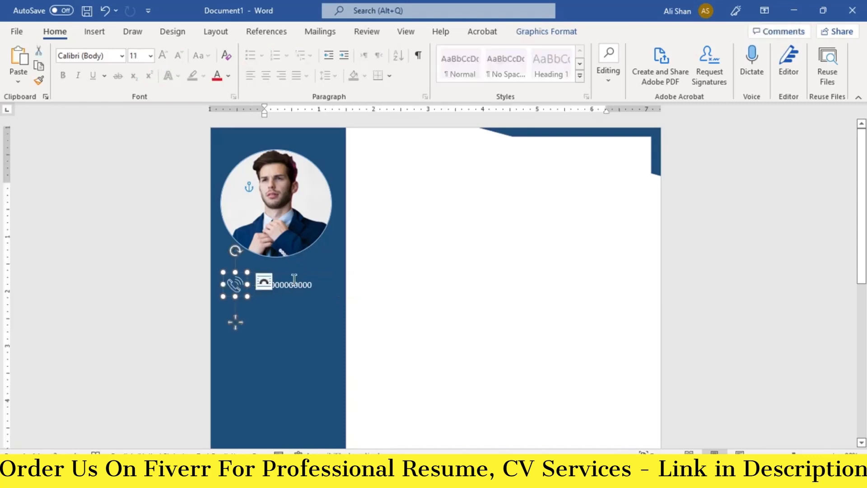
click(294, 281)
shift+click(236, 284)
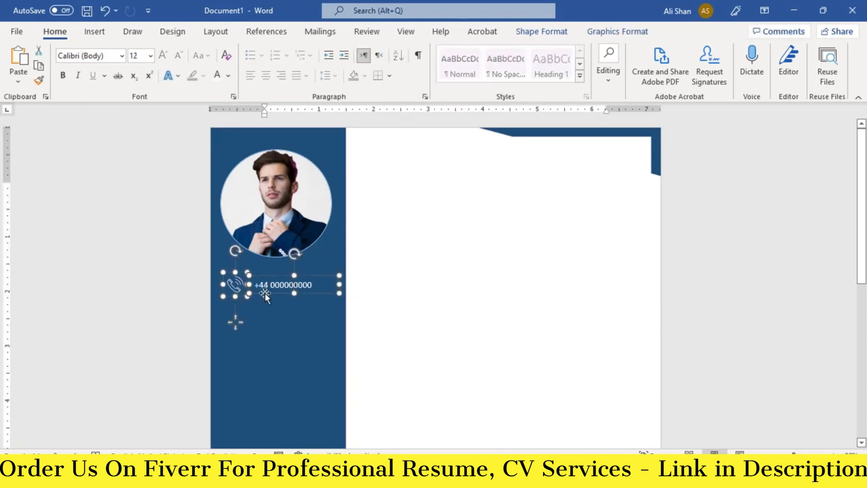
drag(264, 296, 264, 320)
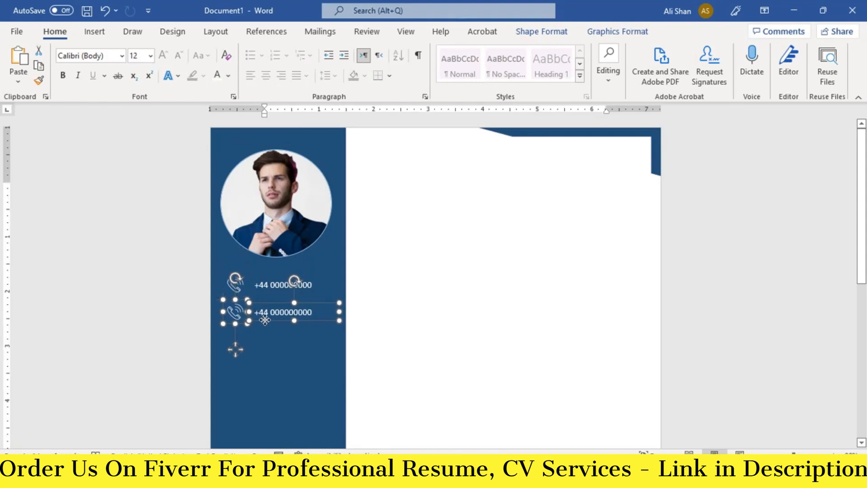
Step: Replace the duplicated phone icon with an envelope icon
click(234, 312)
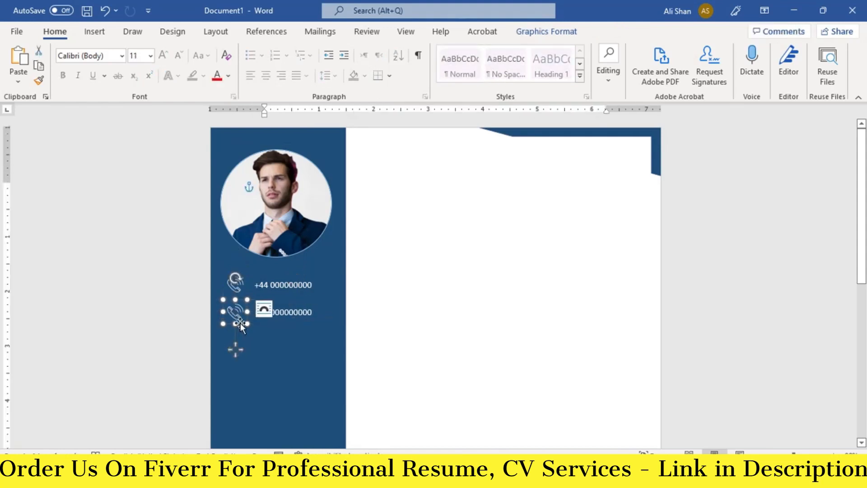
right_click(234, 317)
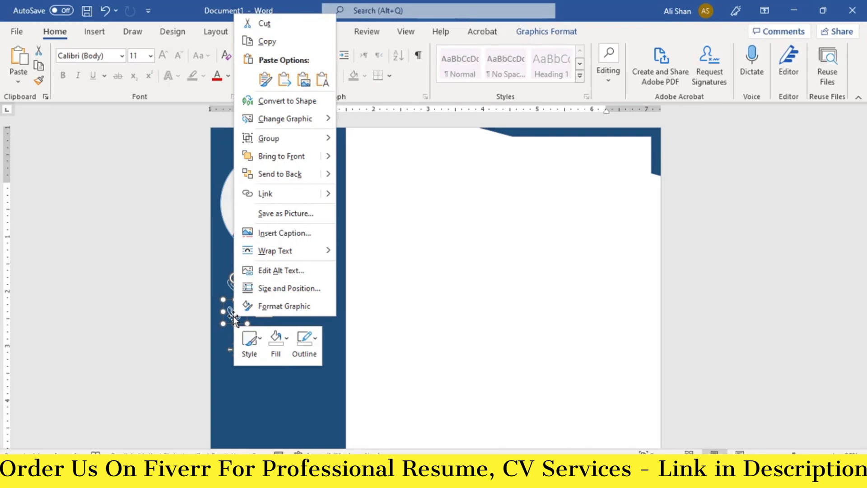
mouse_move(291, 121)
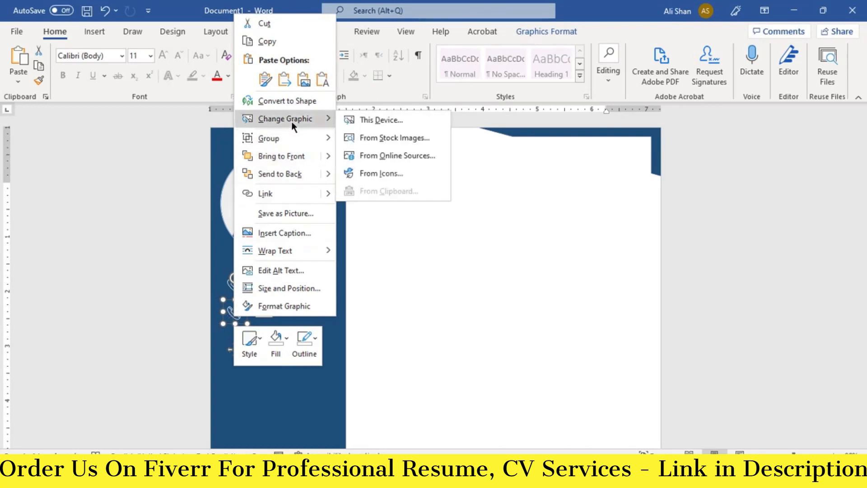
click(372, 170)
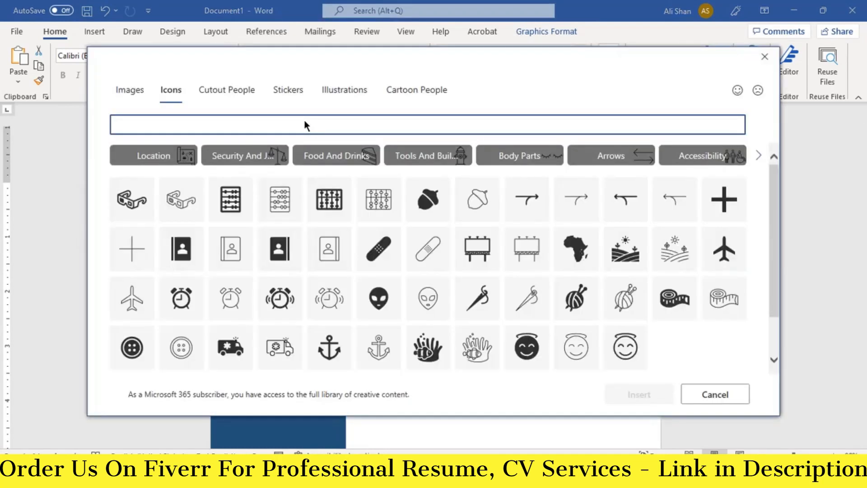
click(304, 125)
text(EMAIL)
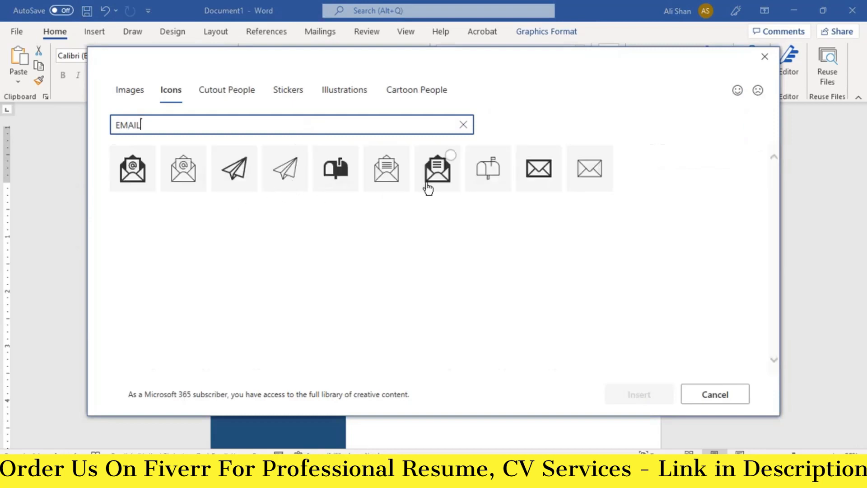
click(546, 167)
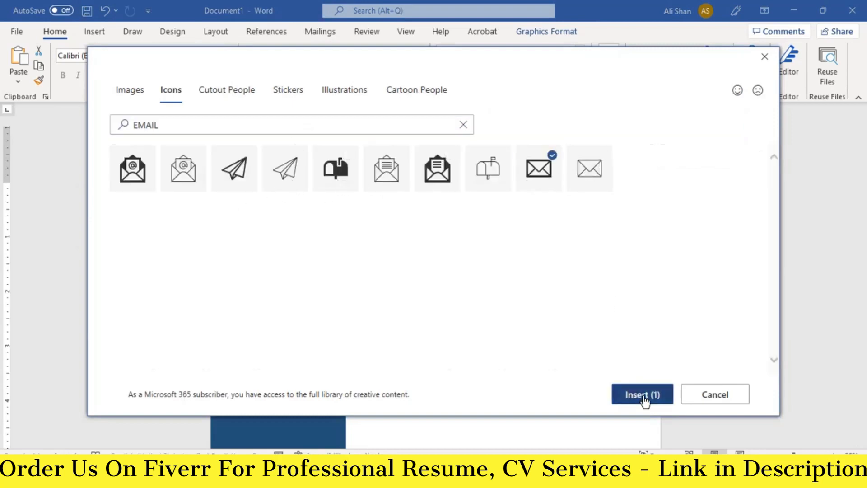
click(640, 395)
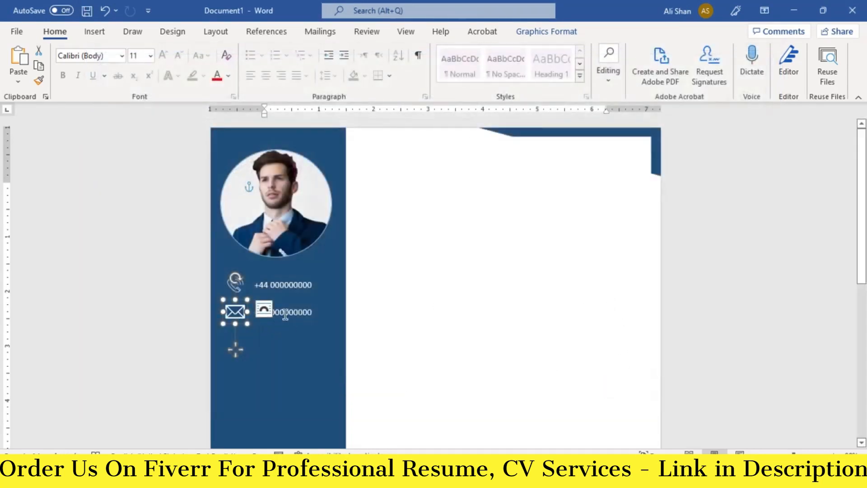
Step: Enter a placeholder e-mail address and copy the e-mail row one row down
text(abc@gmail.com)
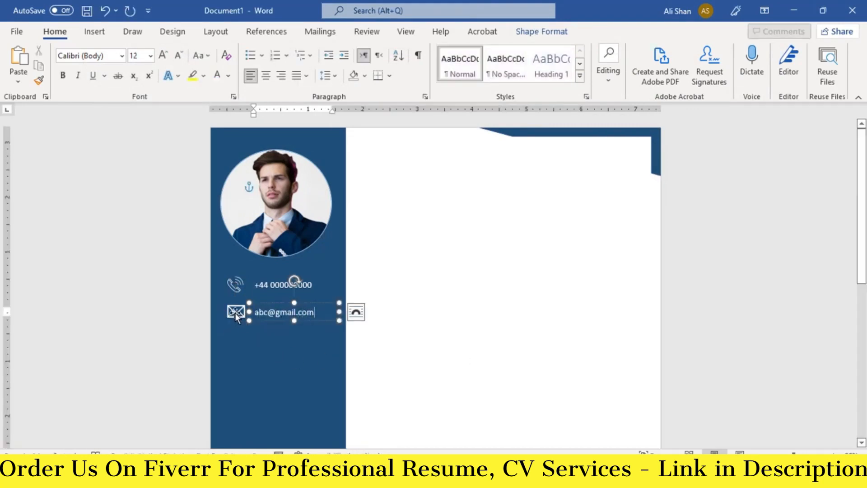
shift+click(235, 313)
drag(236, 313, 237, 340)
click(238, 339)
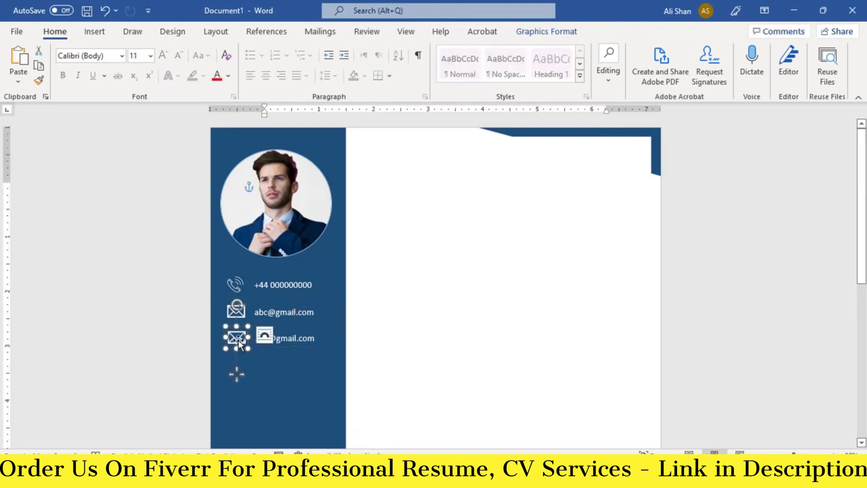
Step: Replace the copied envelope icon with a location pin icon
right_click(238, 340)
click(382, 194)
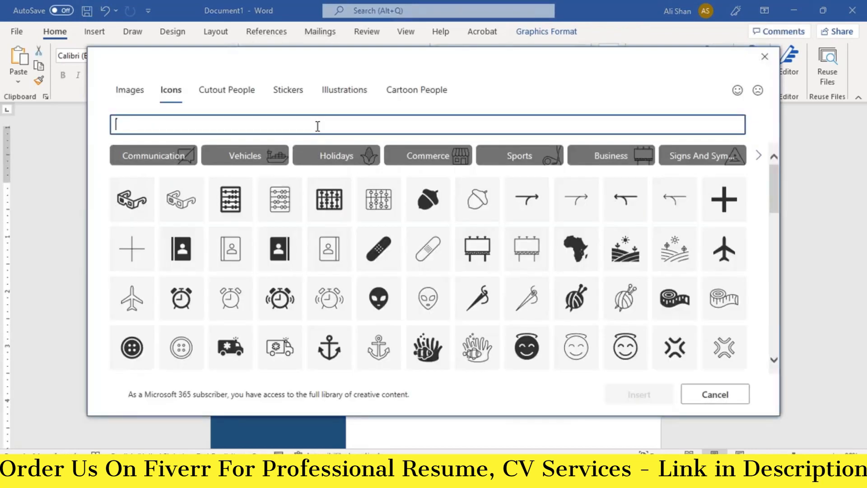
text(location)
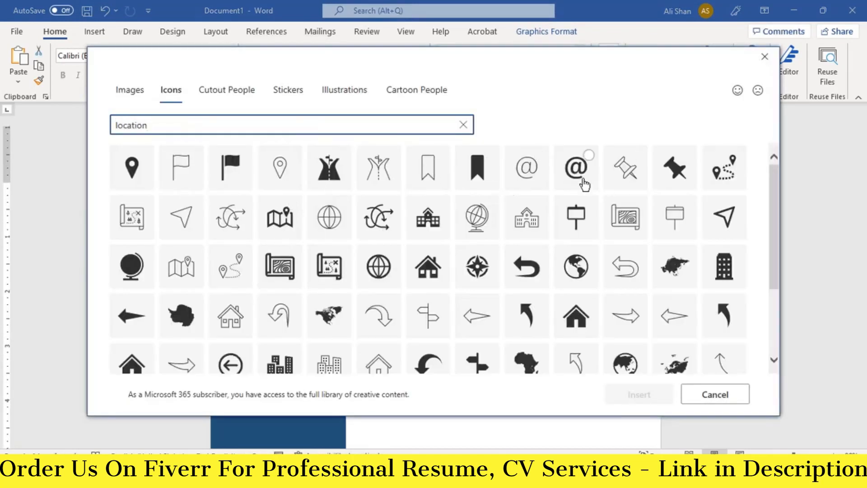
click(280, 167)
click(625, 401)
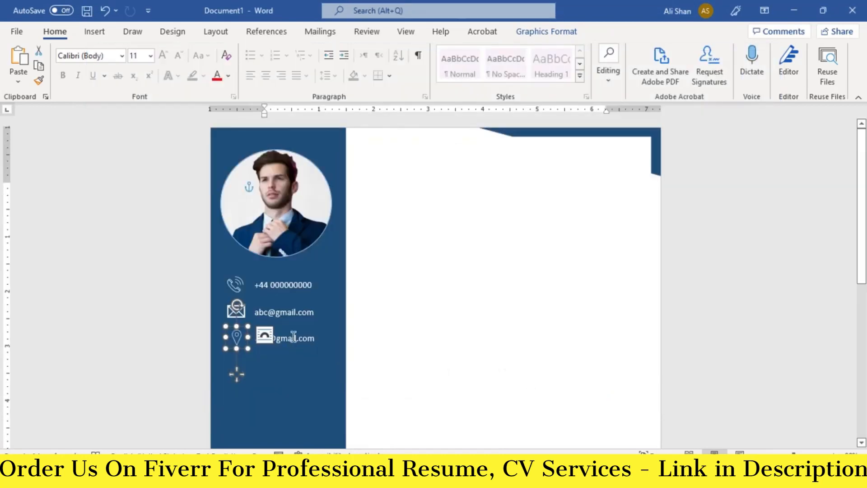
Step: Paste the street address into the copied text box and copy it below
click(293, 338)
key(ctrl+a)
text(Steet 1, London - UK)
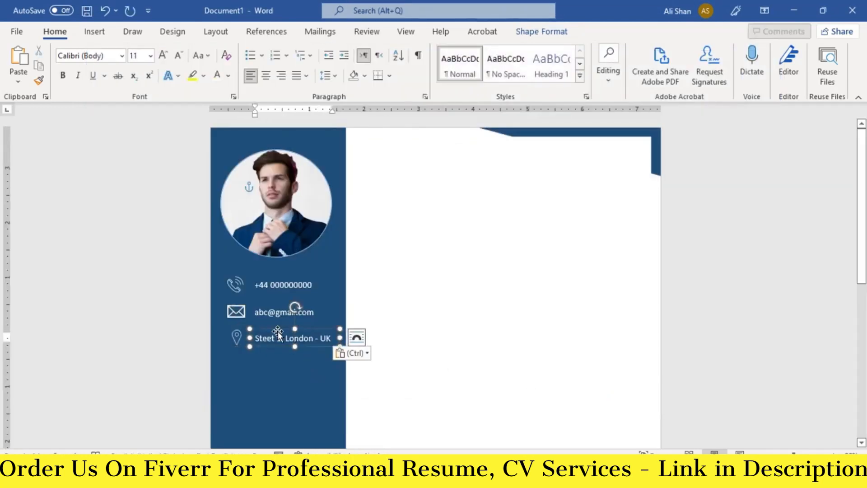
scroll(246, 378, down, 2)
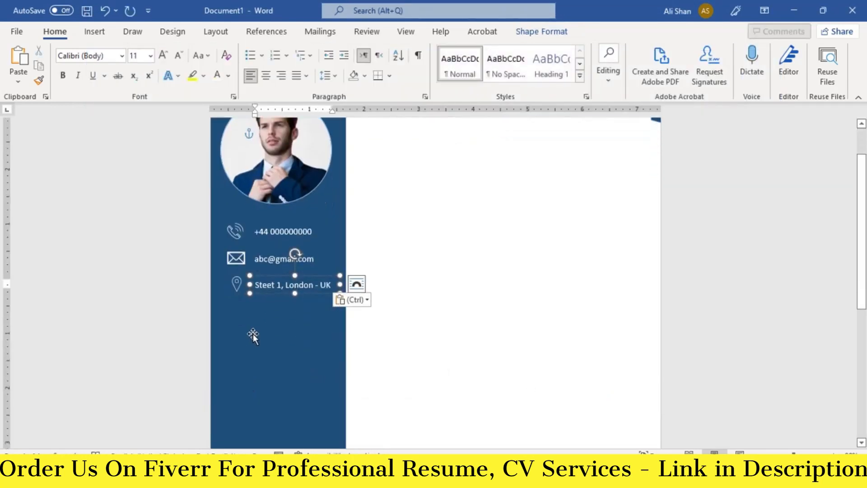
scroll(253, 334, up, 1)
drag(268, 317, 238, 355)
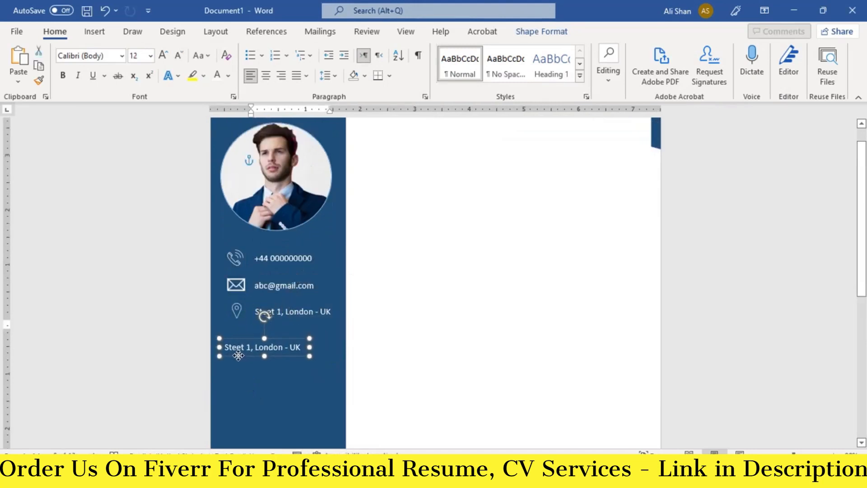
Step: Replace the duplicated address text with a bold italic, size 18 SKILL HIGHLIGHTS heading
click(238, 346)
key(ctrl+a)
key(BackSpace)
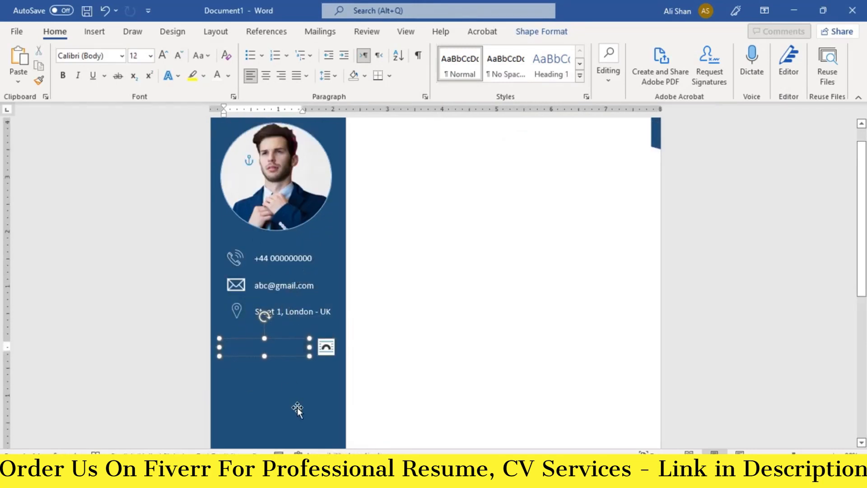
text(SKILL HIG)
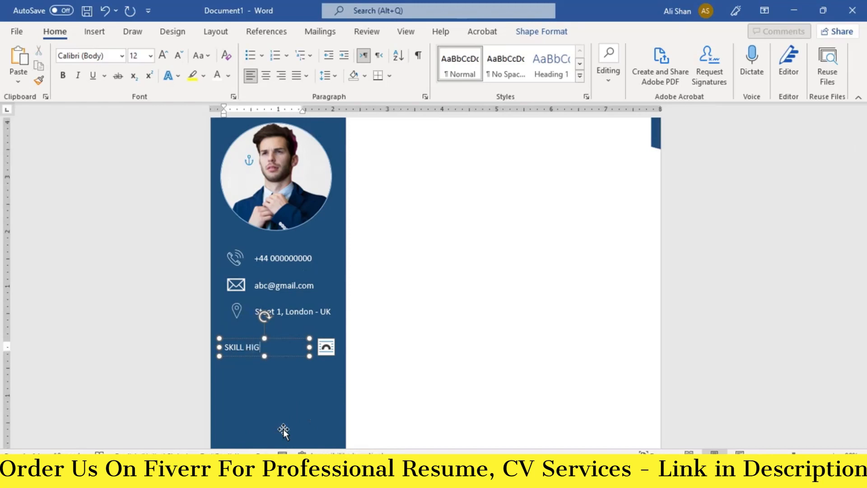
text(HLIGHTS)
key(ctrl+a)
click(63, 75)
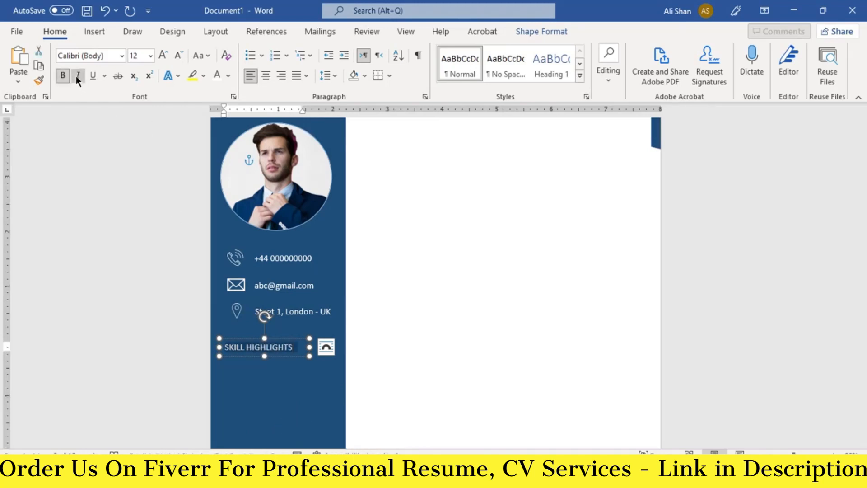
click(78, 76)
click(164, 55)
click(164, 55)
click(163, 55)
Step: Widen the heading box, then copy the address box below it and stretch it across the sidebar
drag(309, 347, 338, 347)
drag(276, 356, 256, 338)
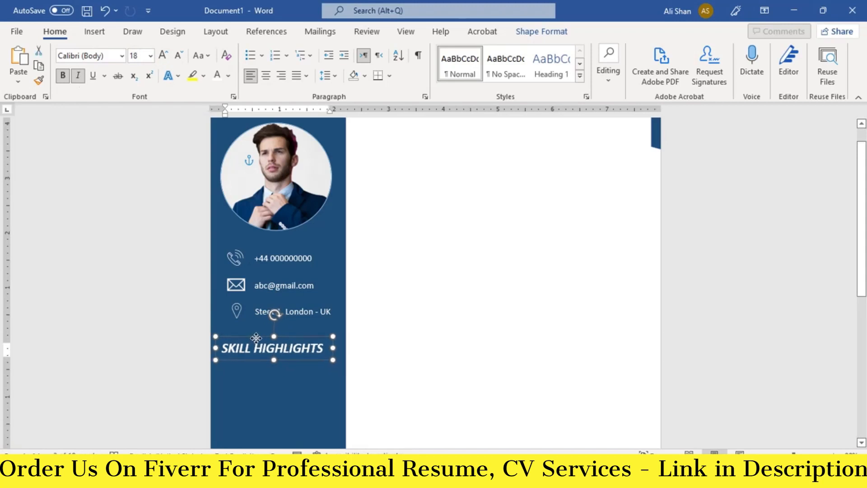
scroll(249, 349, down, 3)
drag(263, 239, 280, 422)
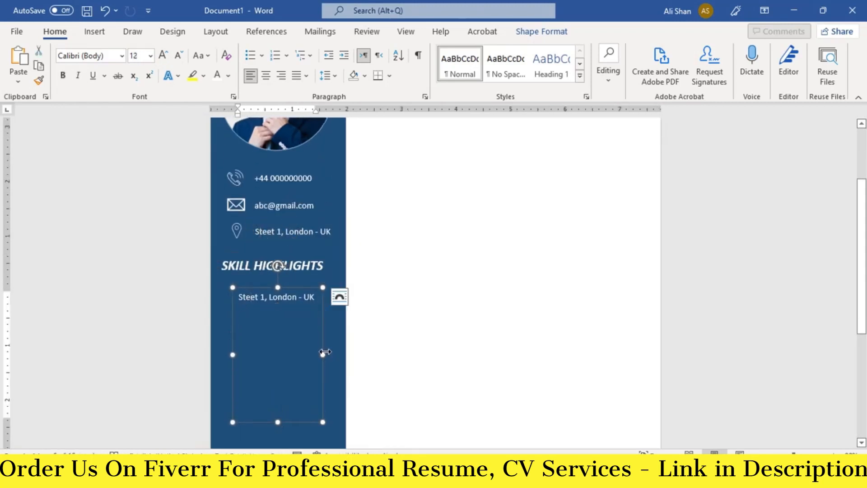
drag(322, 354, 339, 354)
drag(233, 355, 223, 355)
Step: Swap the copied box's address text for the pasted six-item bulleted skills list, sized to fit
drag(308, 298, 230, 298)
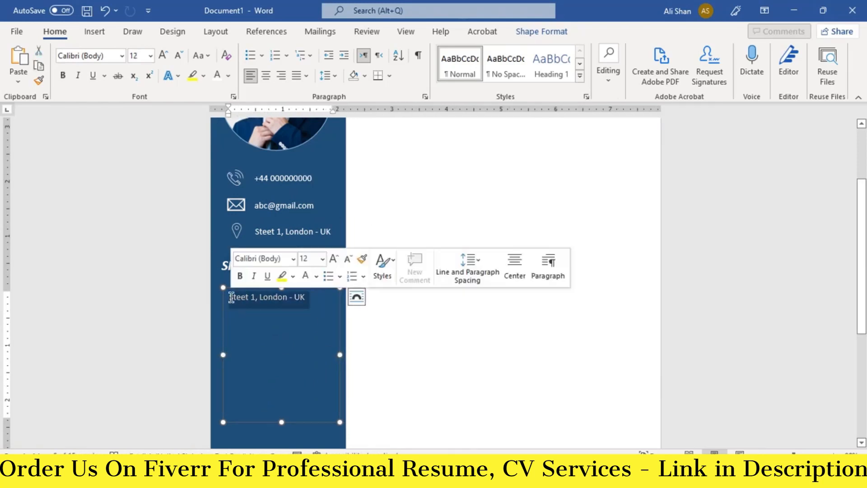
key(BackSpace)
right_click(247, 301)
click(279, 140)
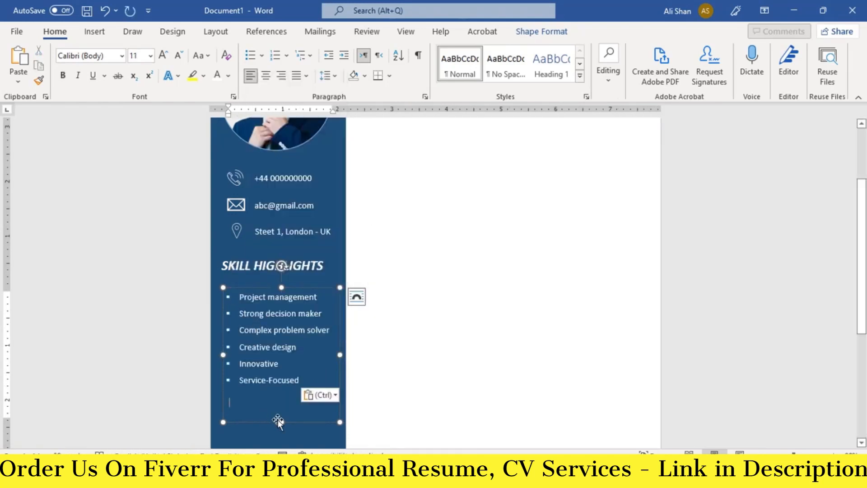
drag(277, 421, 278, 394)
drag(242, 286, 263, 285)
Step: Select the SKILL HIGHLIGHTS heading box and the skills list box together
click(256, 266)
click(270, 338)
scroll(270, 338, down, 1)
click(269, 403)
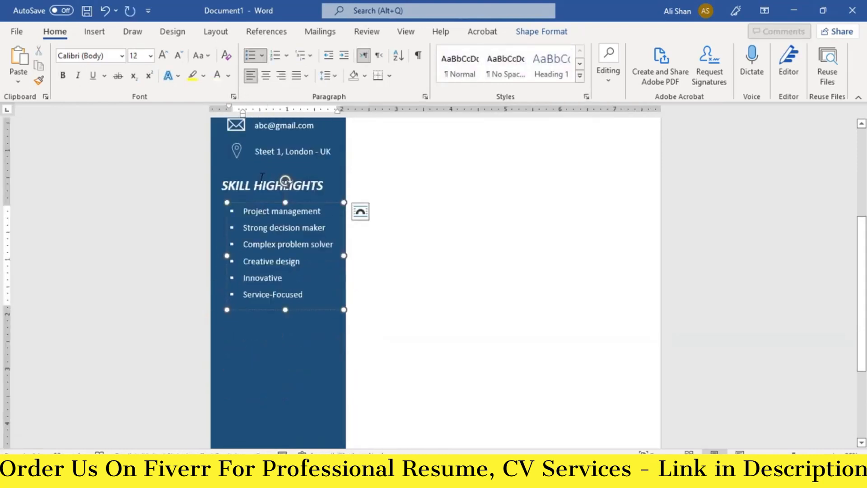
shift+click(260, 175)
Step: Copy the heading and skills boxes downward and retitle the copied heading LANGUAGES
drag(258, 198, 285, 315)
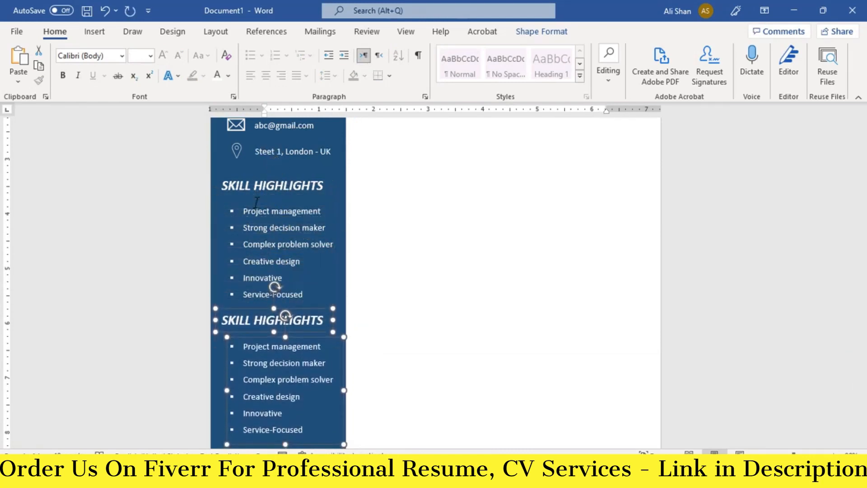
click(255, 320)
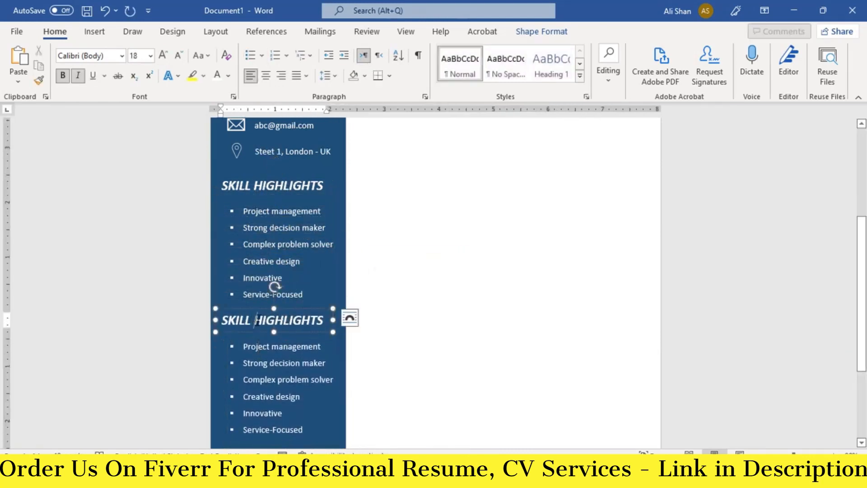
key(ctrl+a)
text(LANGUAGES)
Step: Replace the copied skill bullets with ENGLISH – A1, GERMAN – C2 and SPAINSH - A2, shortening the box
drag(244, 364, 314, 430)
key(BackSpace)
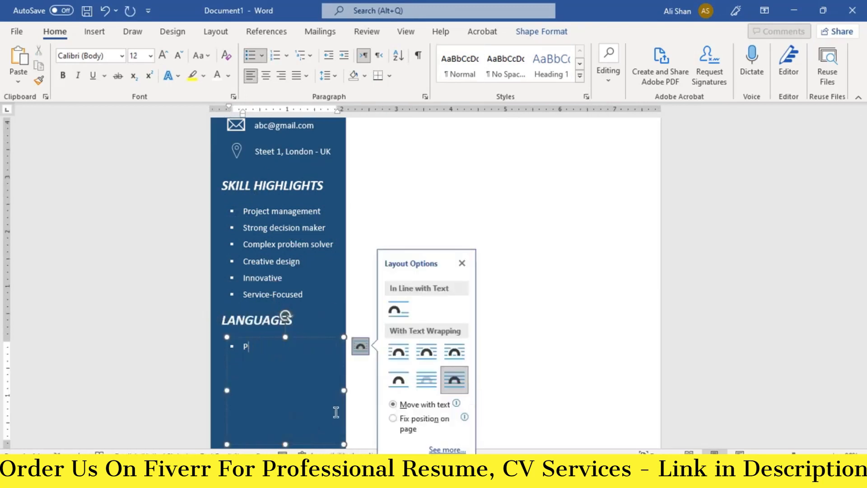
key(BackSpace)
key(BackSpace)
text(ENGLISH – A1 GERMAN – C2 SPAINSH - A2)
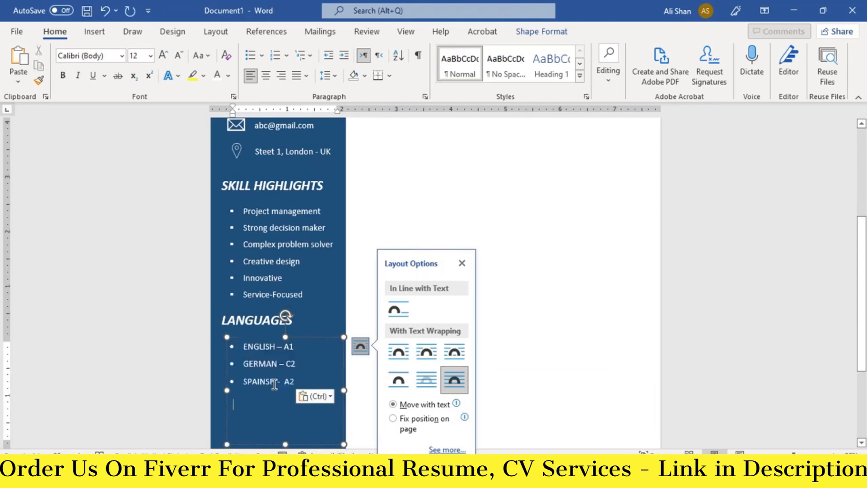
drag(284, 442, 281, 390)
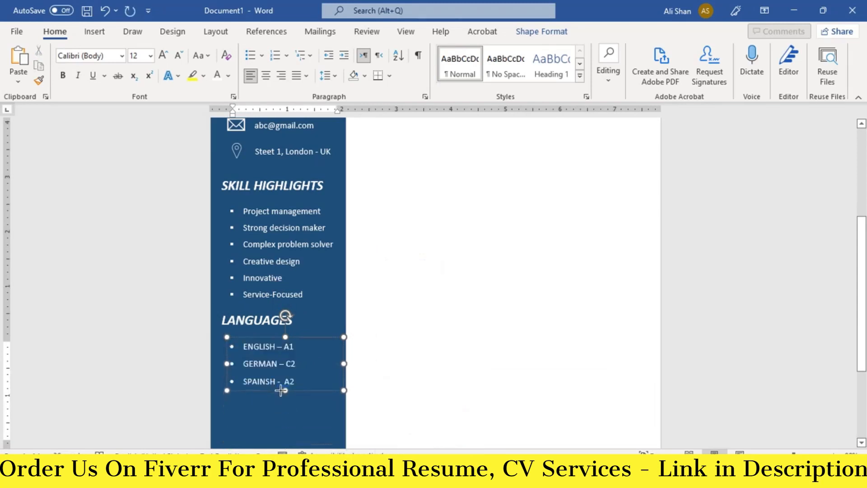
Step: Select the LANGUAGES heading box and its list box together
click(255, 358)
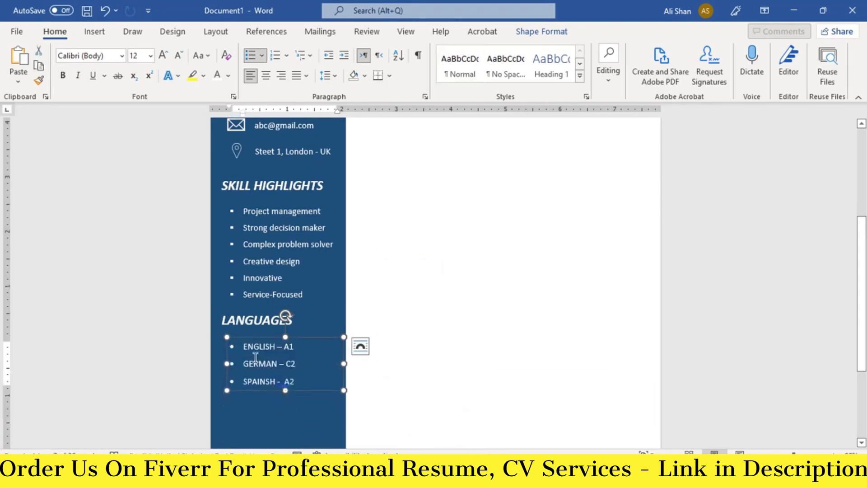
click(256, 321)
scroll(259, 341, down, 1)
click(265, 352)
Step: Copy and paste a duplicate of the two LANGUAGES boxes
shift+click(249, 312)
key(ctrl+c)
key(ctrl+v)
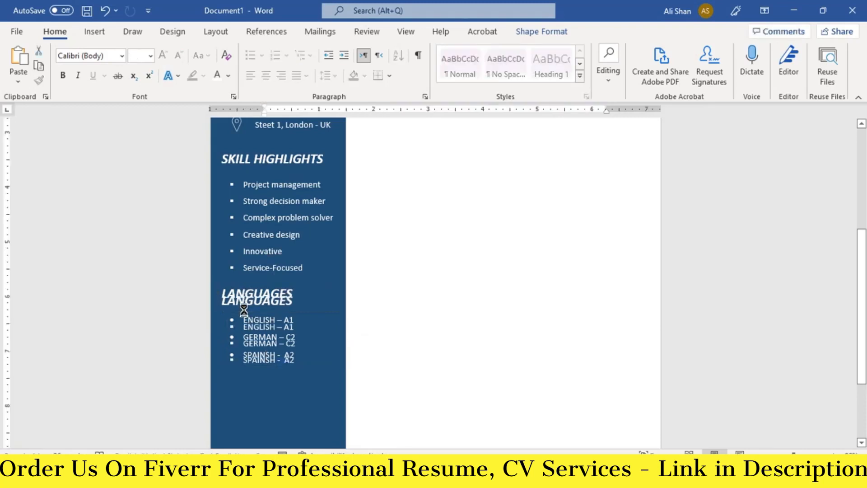
key(Down)
key(Down)
key(Down)
key(Down)
key(Down)
key(Down)
key(Down)
key(Down)
key(Down)
key(Down)
key(Down)
key(Down)
key(Down)
key(Down)
key(Up)
key(Up)
key(Up)
key(Up)
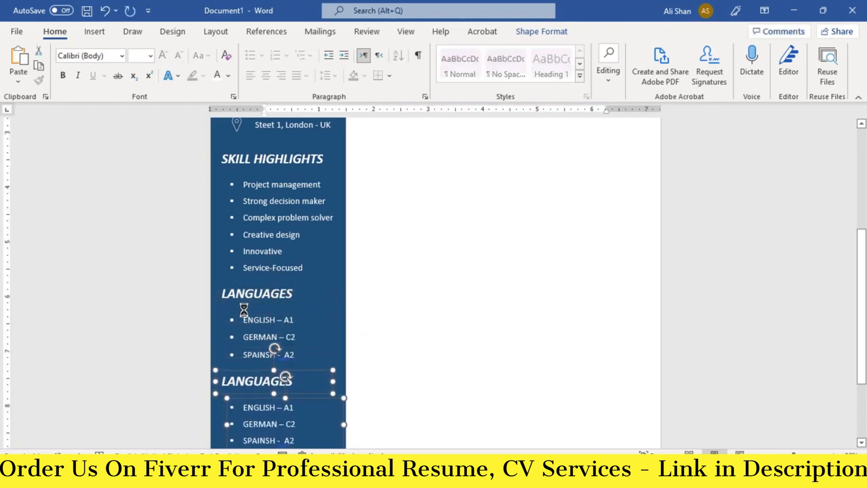
Step: Move the duplicated LANGUAGES section down below the original
scroll(271, 316, down, 3)
click(297, 355)
click(238, 297)
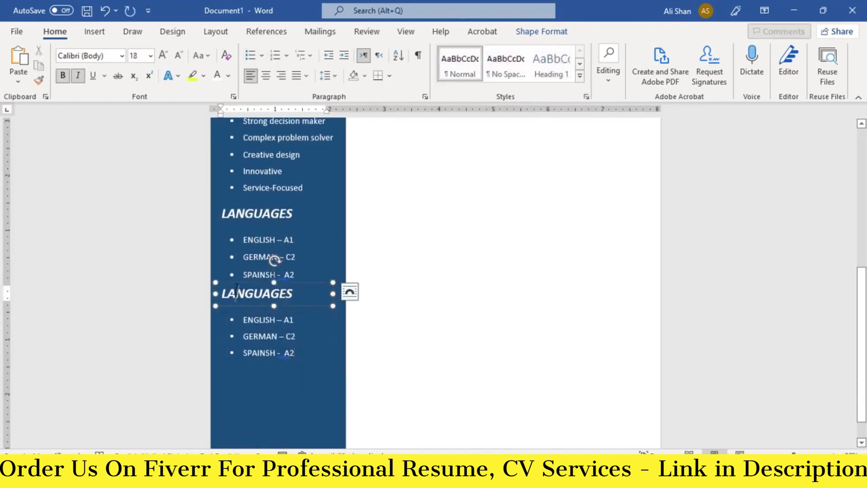
key(ctrl)
click(246, 316)
key(ctrl+z)
key(Down)
key(Down)
key(Down)
key(Down)
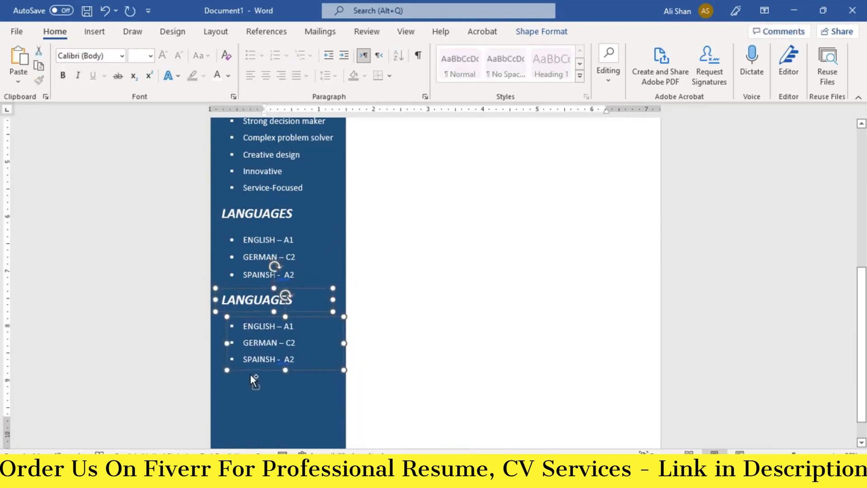
click(273, 364)
Step: Retitle the lower LANGUAGES heading as HOBBIES
click(294, 348)
click(247, 304)
drag(298, 303, 205, 406)
text(HO)
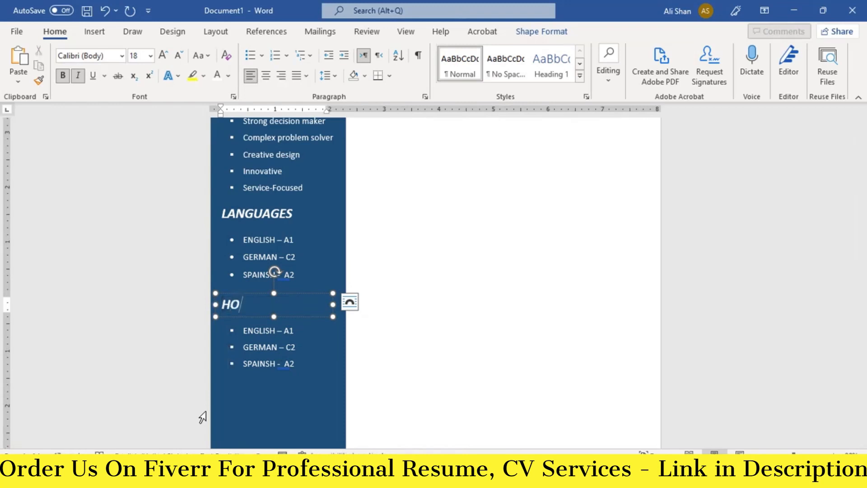
Step: Replace the copied languages with WRITING, READING, SKETCHING, PHOTOGRAPHY and DESIGNING bullets
click(291, 350)
key(ctrl+a)
key(BackSpace)
scroll(278, 351, down, 2)
drag(285, 342, 287, 384)
key(ctrl+v)
click(303, 276)
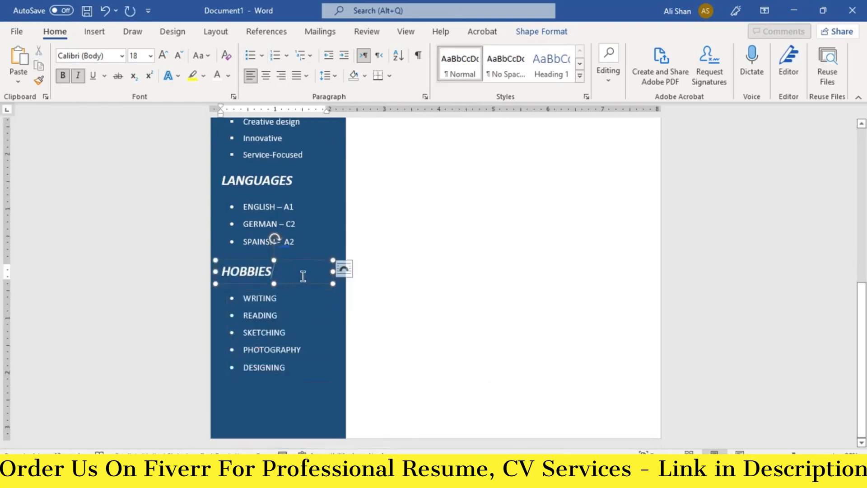
click(274, 395)
Step: Review the finished sidebar, return to the top and select the phone-number text box
scroll(275, 395, up, 3)
scroll(287, 374, down, 1)
scroll(287, 374, down, 1)
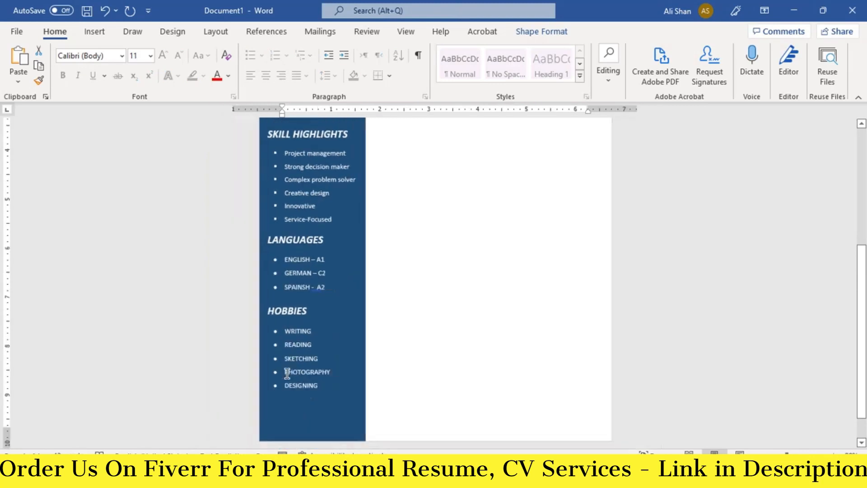
scroll(341, 332, up, 4)
scroll(341, 331, down, 1)
scroll(340, 331, down, 2)
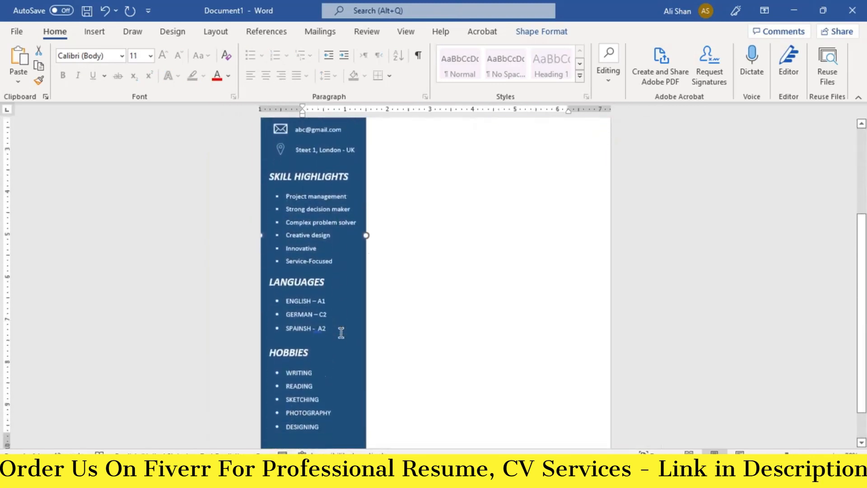
scroll(340, 332, up, 3)
scroll(470, 199, up, 1)
scroll(469, 198, up, 1)
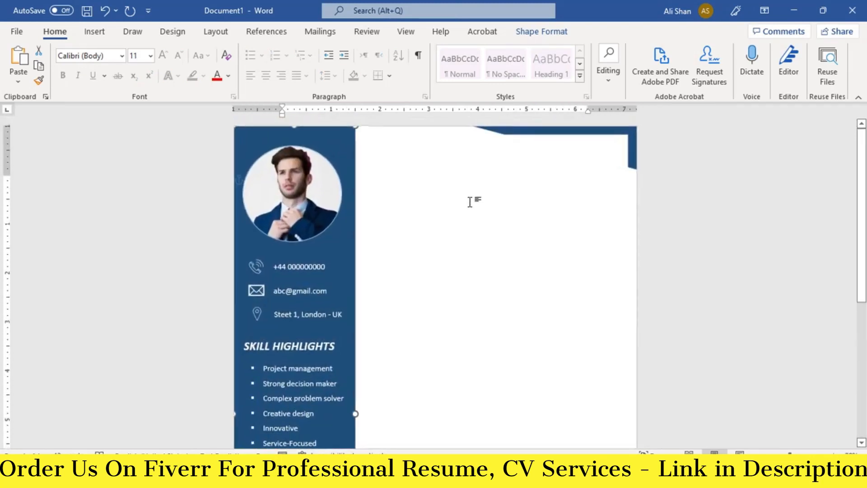
click(308, 265)
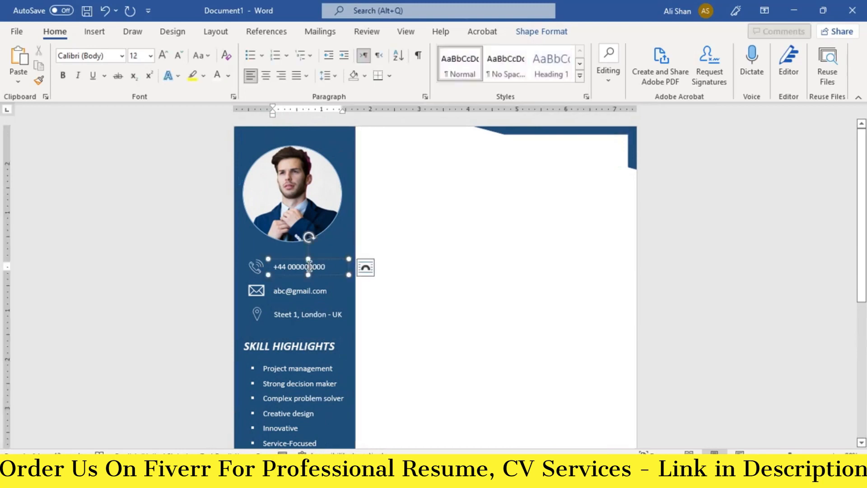
Step: Copy the SKILL HIGHLIGHTS heading box onto the white page area with dark blue text
click(287, 344)
drag(277, 334, 396, 143)
triple_click(397, 154)
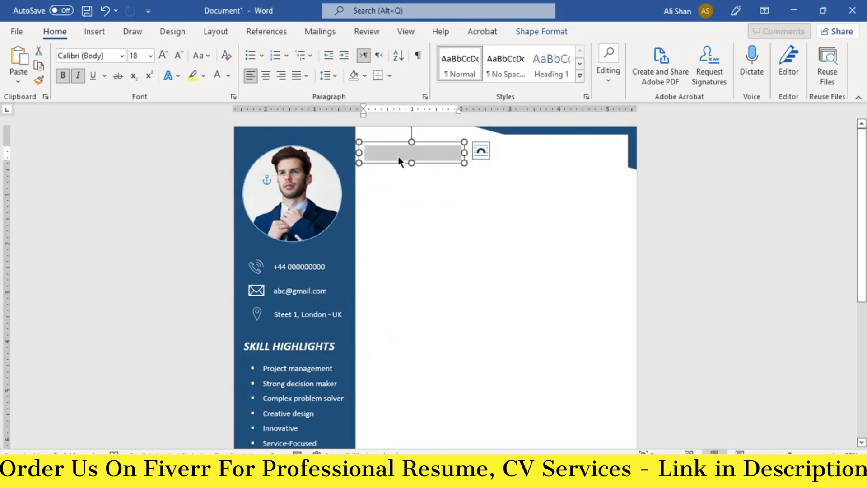
click(228, 76)
click(302, 176)
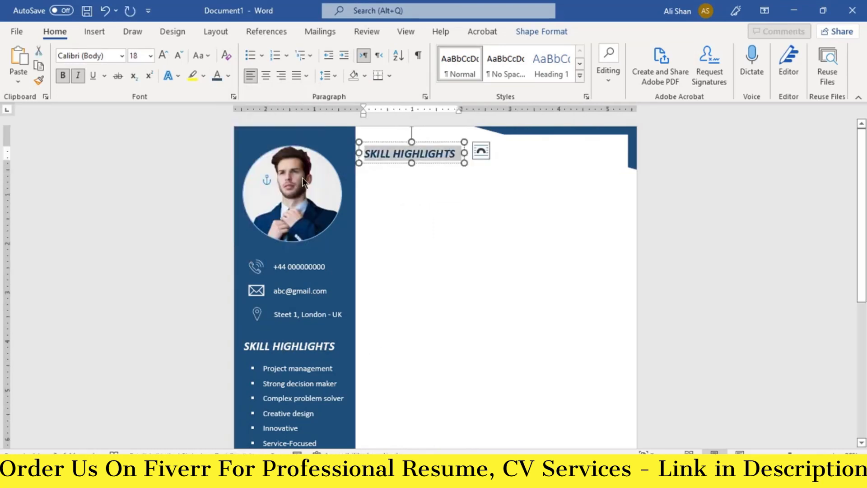
Step: Type the resume owner's name in the copied box, enlarge its font and fit the box
key(shift+Home)
click(164, 55)
click(164, 55)
click(164, 55)
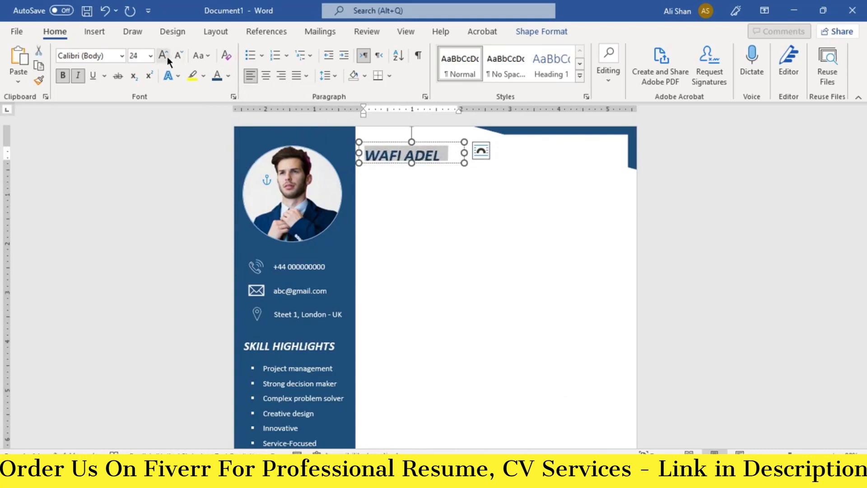
click(163, 55)
drag(411, 163, 411, 170)
drag(433, 141, 432, 133)
Step: Duplicate the name box below it as a smaller SUMMARY heading
key(ctrl+d)
mouse_move(387, 171)
mouse_down()
mouse_move(385, 191)
mouse_move(383, 184)
mouse_up()
key(ctrl+a)
text(SUMMARY)
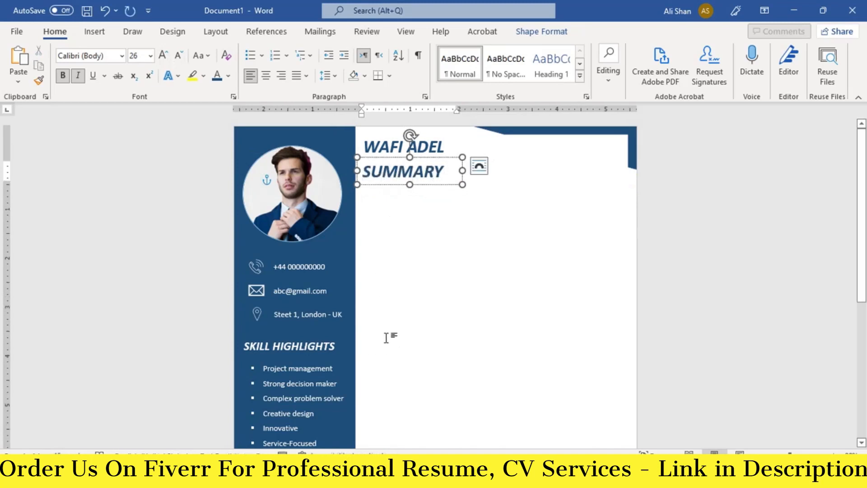
key(shift+Home)
click(178, 56)
click(178, 56)
click(177, 58)
click(178, 58)
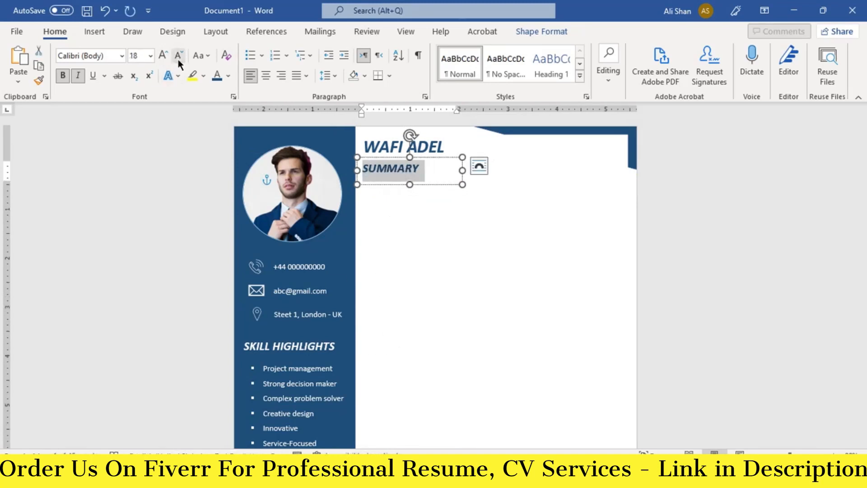
Step: Copy the phone text box under SUMMARY, enlarge it and paste the summary paragraph
click(300, 260)
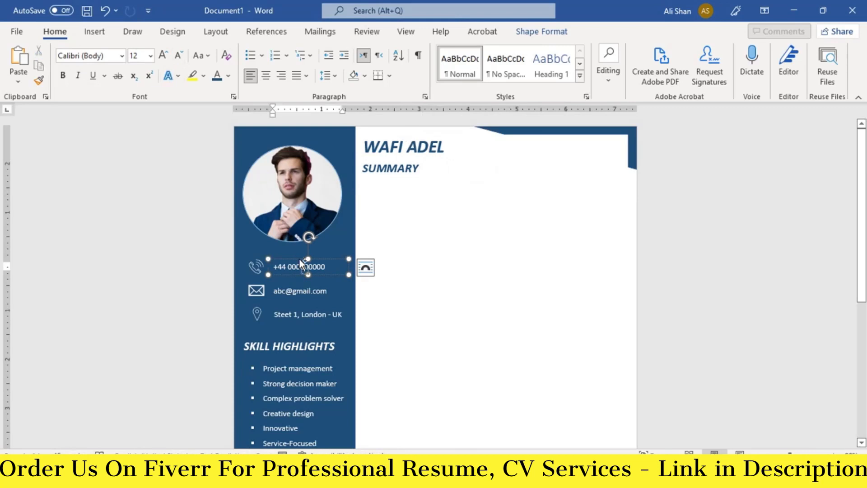
drag(299, 258, 394, 184)
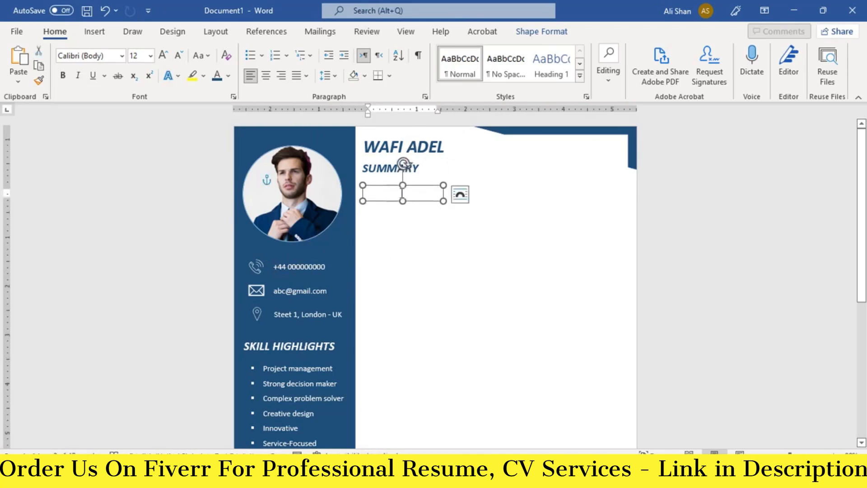
drag(442, 201, 622, 245)
click(452, 192)
key(ctrl+v)
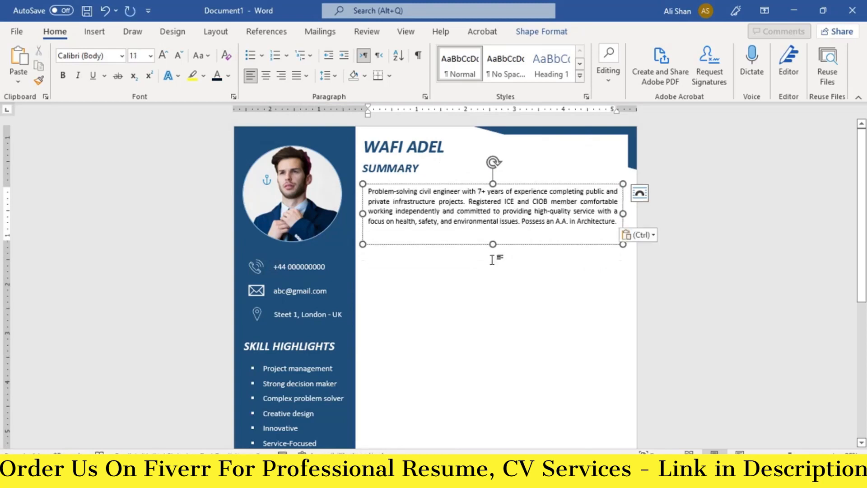
drag(493, 244, 493, 234)
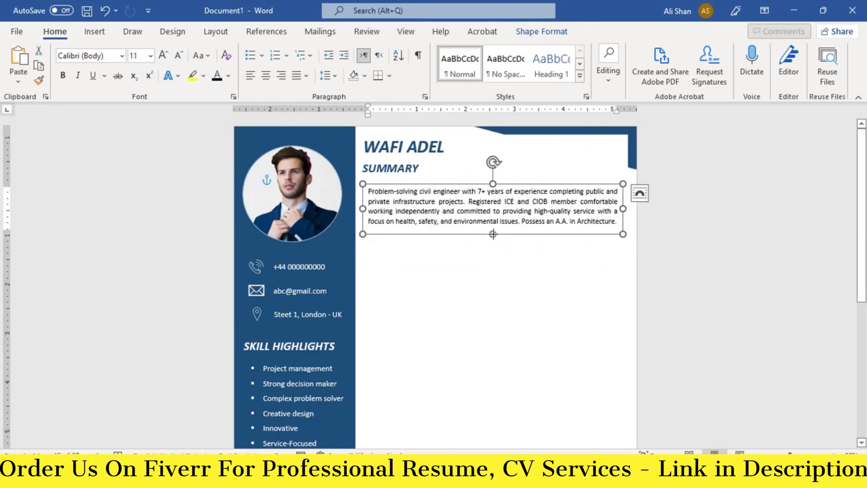
drag(444, 185, 441, 181)
Step: Draw a rectangle below the summary paragraph
mouse_move(495, 454)
click(94, 31)
click(170, 50)
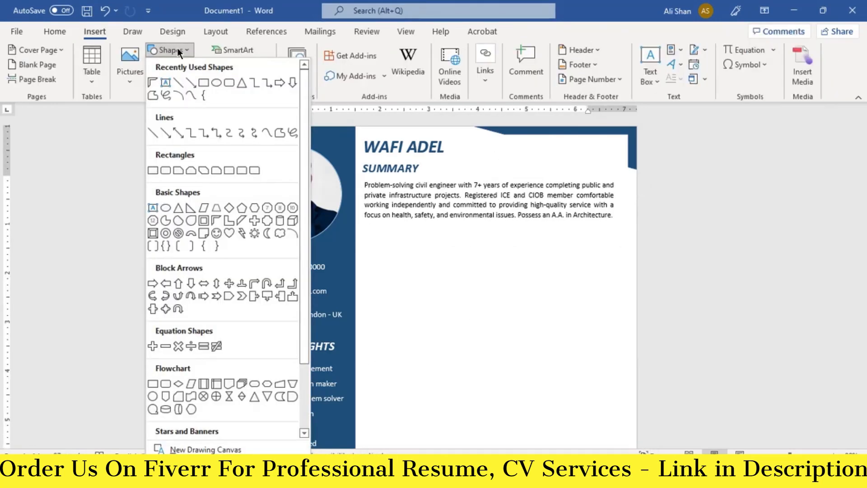
click(200, 82)
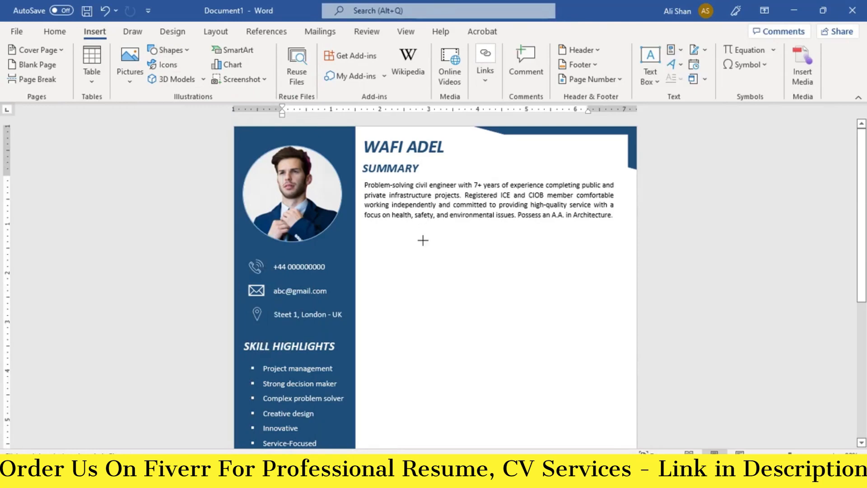
drag(422, 236, 364, 258)
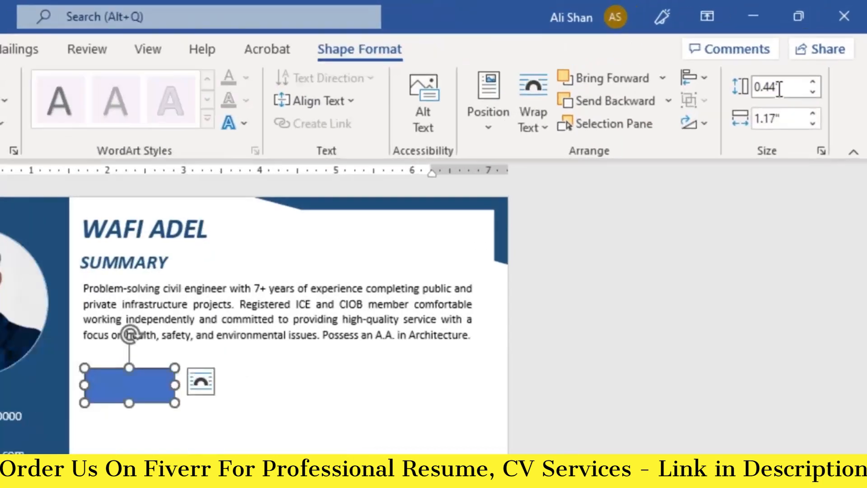
Step: Set the rectangle's width to 2.23 inches and place it flush against the sidebar
double_click(809, 57)
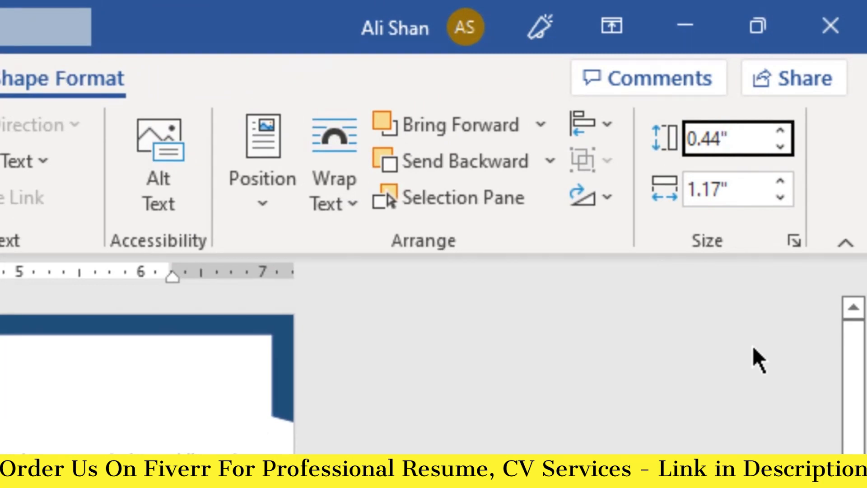
click(725, 189)
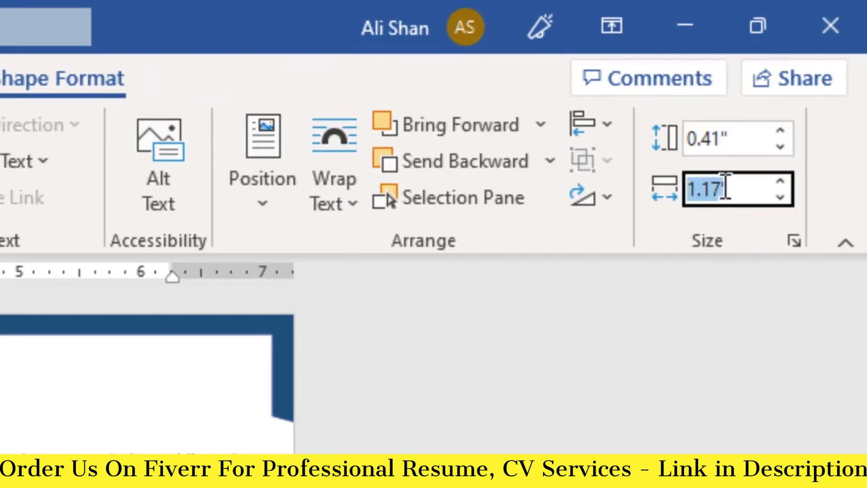
click(725, 192)
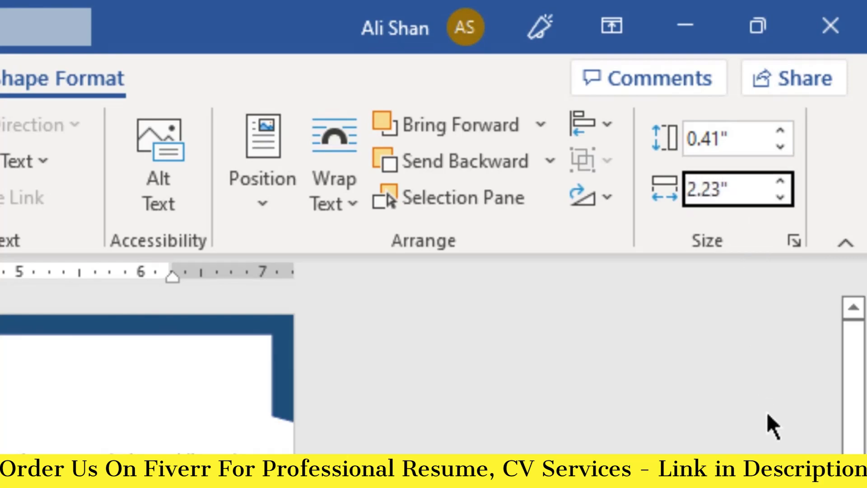
key(Return)
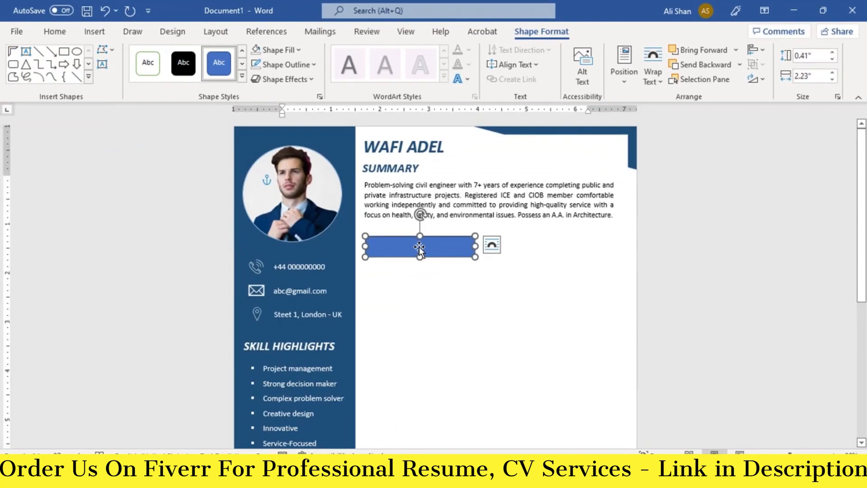
drag(419, 248, 410, 246)
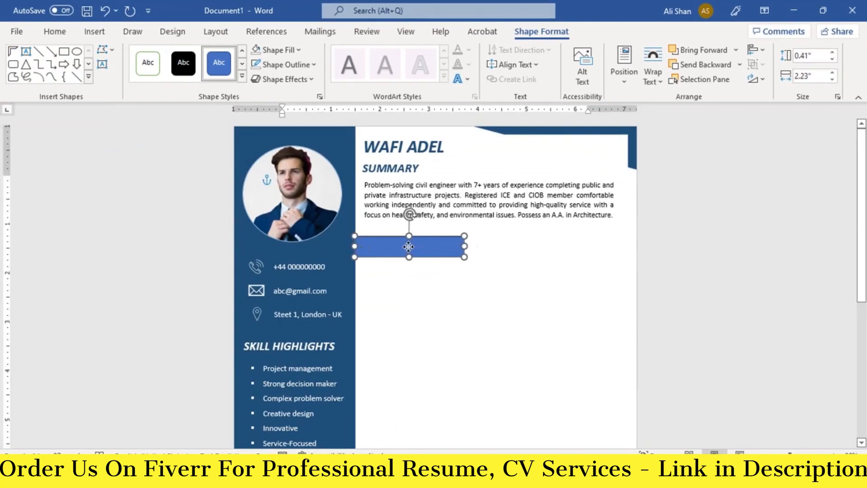
Step: Give the rectangle no outline and a dark blue fill
click(299, 64)
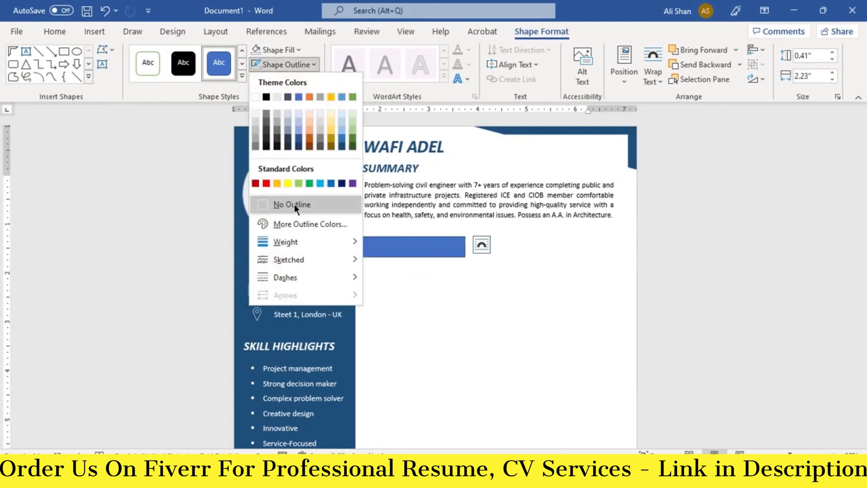
click(294, 204)
click(298, 50)
click(342, 136)
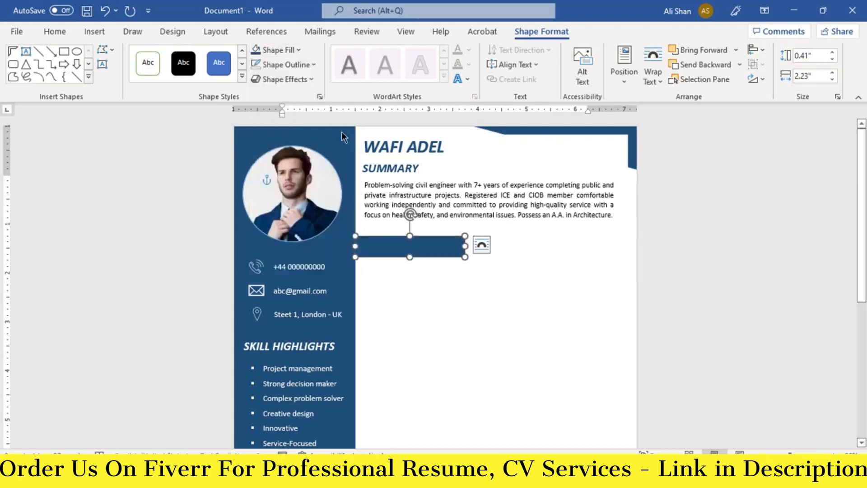
Step: Edit the bar's points, pulling the top-right corner left to slant its end
right_click(452, 247)
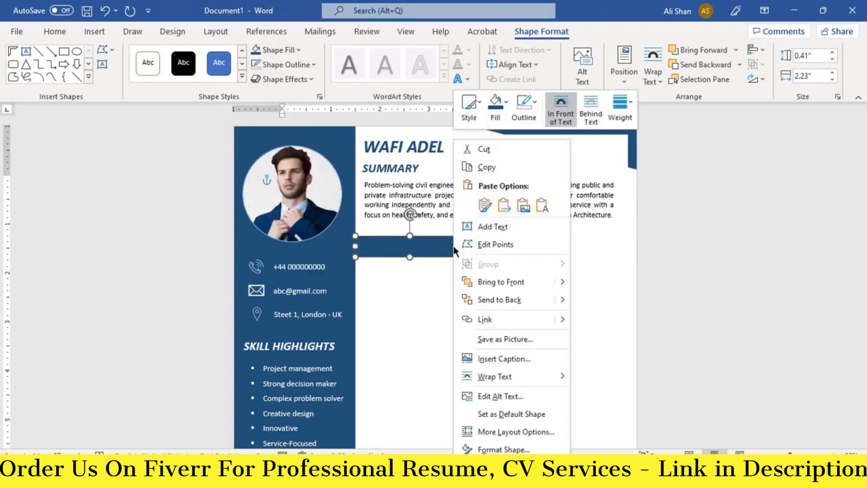
click(480, 249)
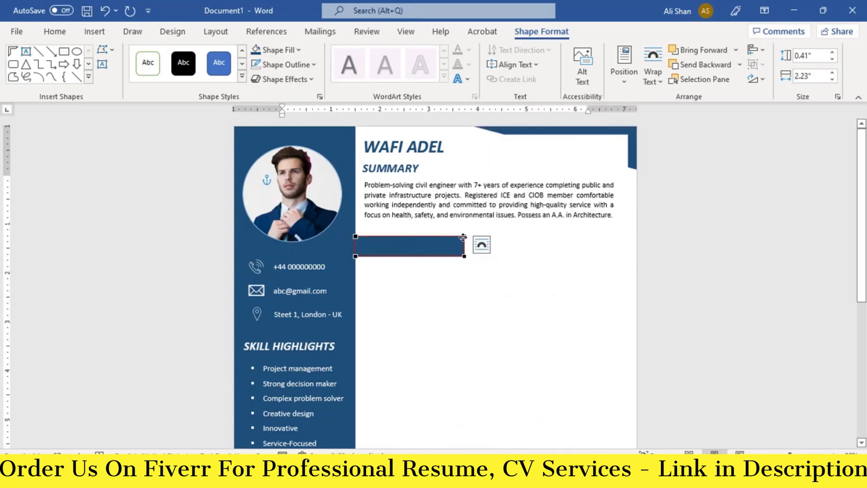
click(463, 237)
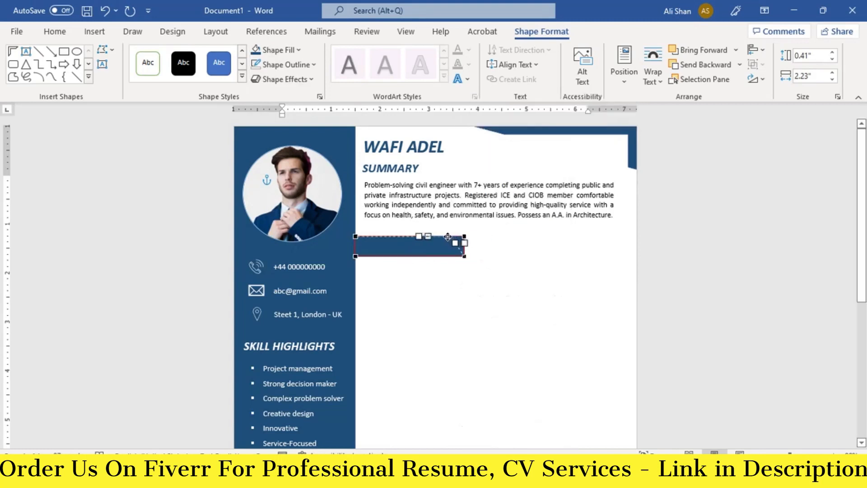
drag(441, 236, 441, 236)
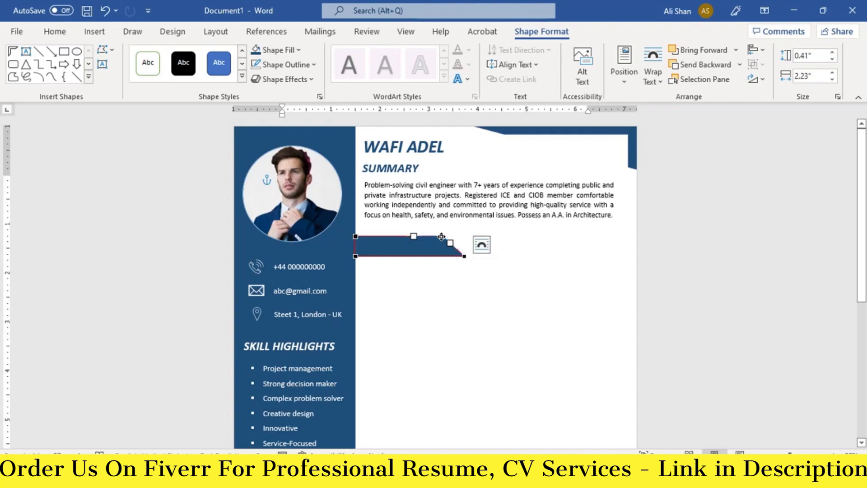
click(444, 288)
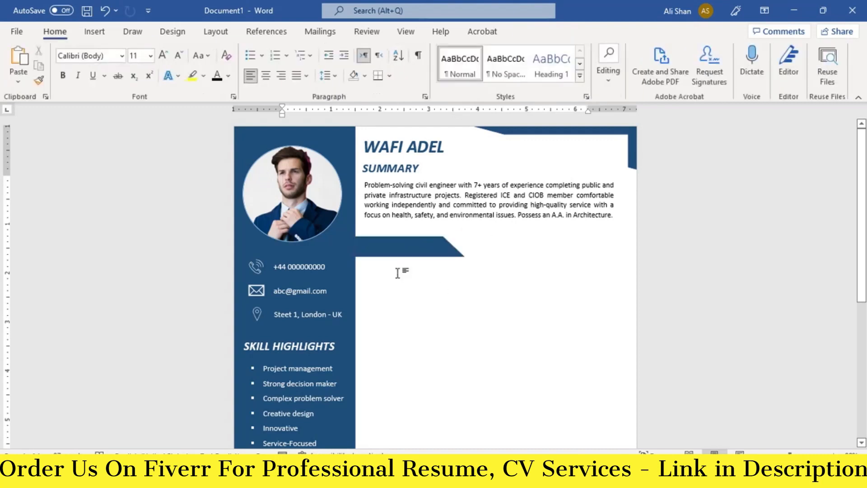
Step: Nudge the slanted bar into position with the arrow keys
click(402, 250)
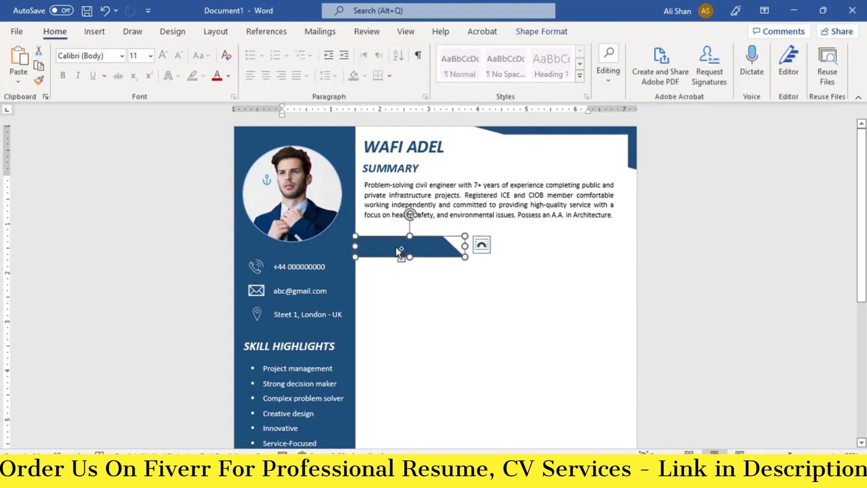
drag(397, 247, 401, 247)
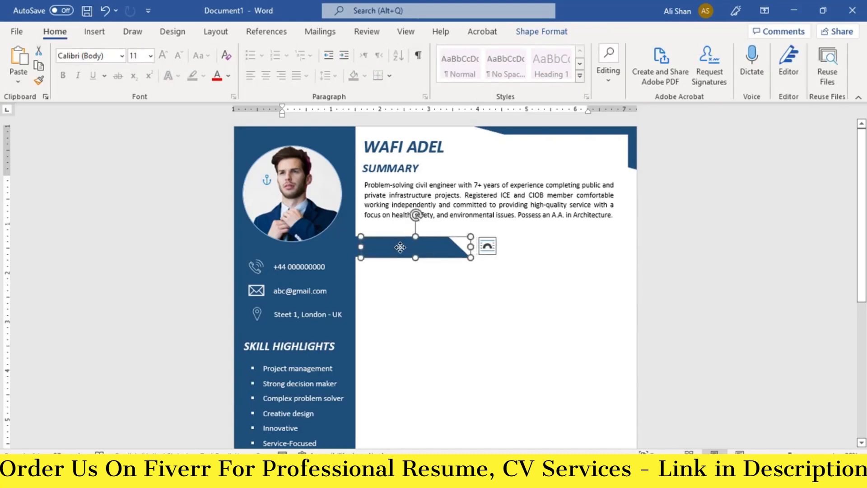
key(ctrl+z)
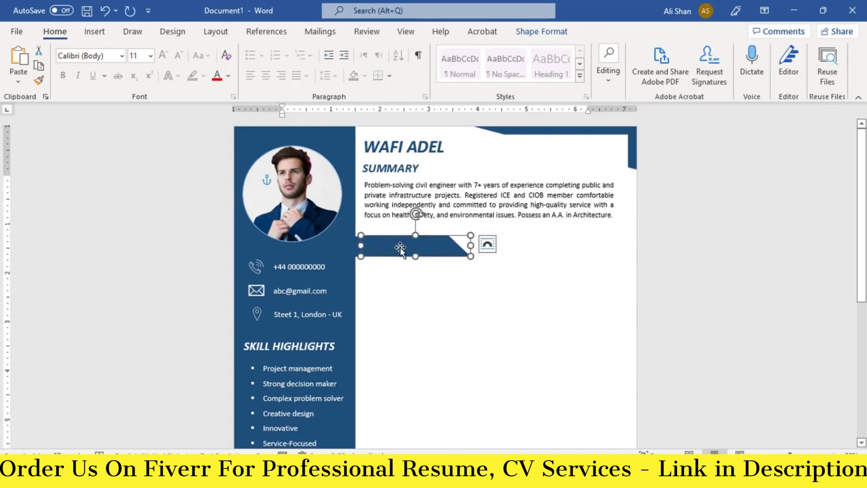
key(Right)
key(Down)
key(Right)
key(Right)
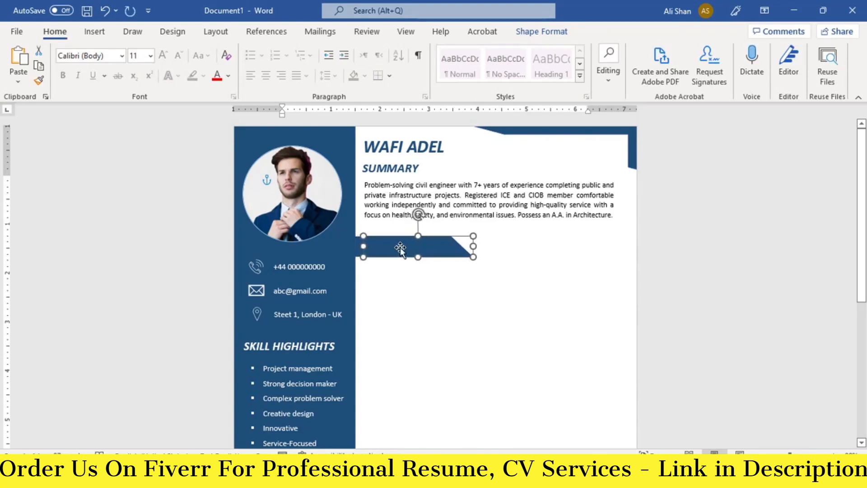
key(Right)
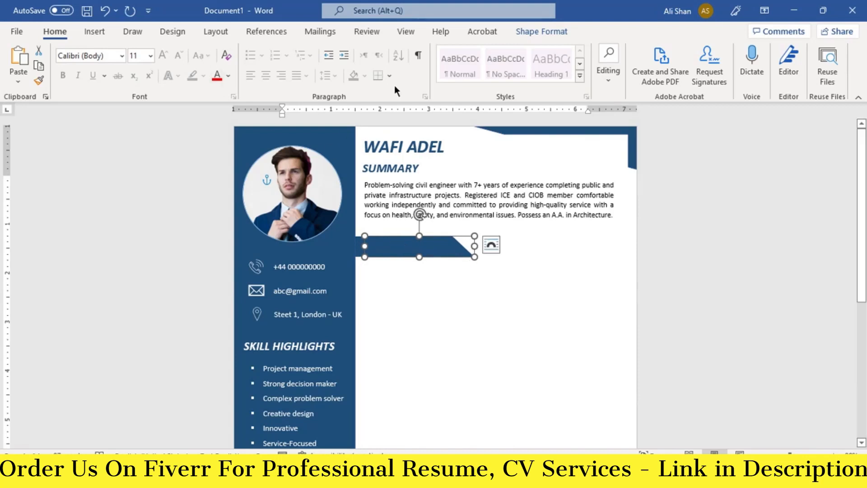
Step: Fill the slanted shape grey, send it behind the blue bar and fine-tune its offset
click(539, 31)
click(297, 50)
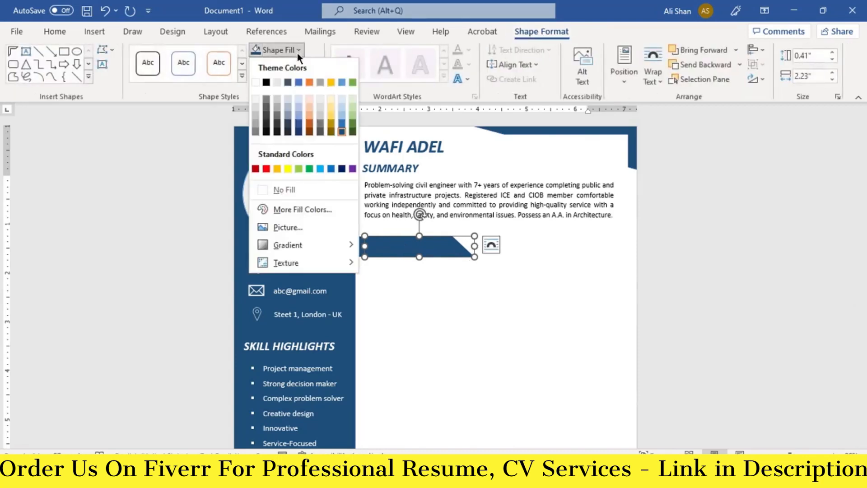
click(255, 126)
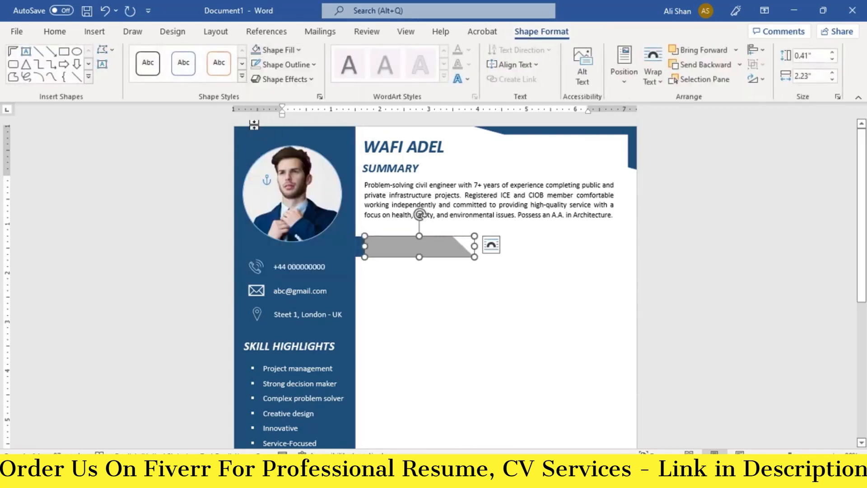
right_click(404, 248)
click(437, 298)
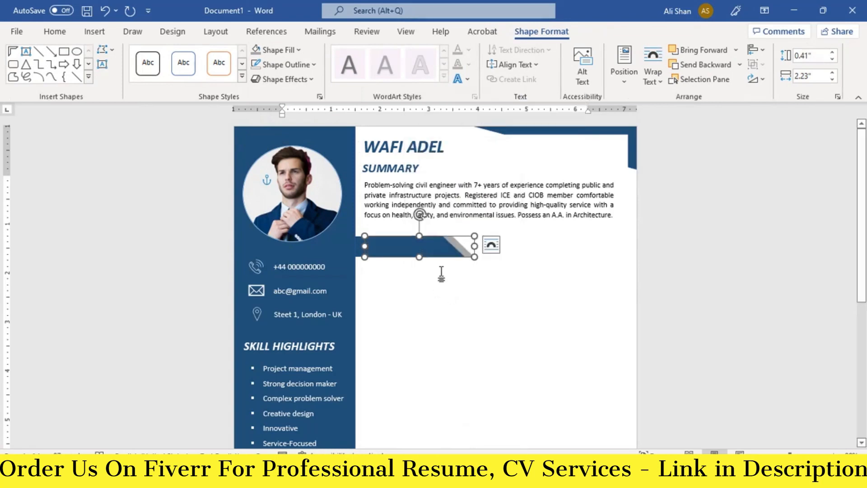
key(Right)
key(Right)
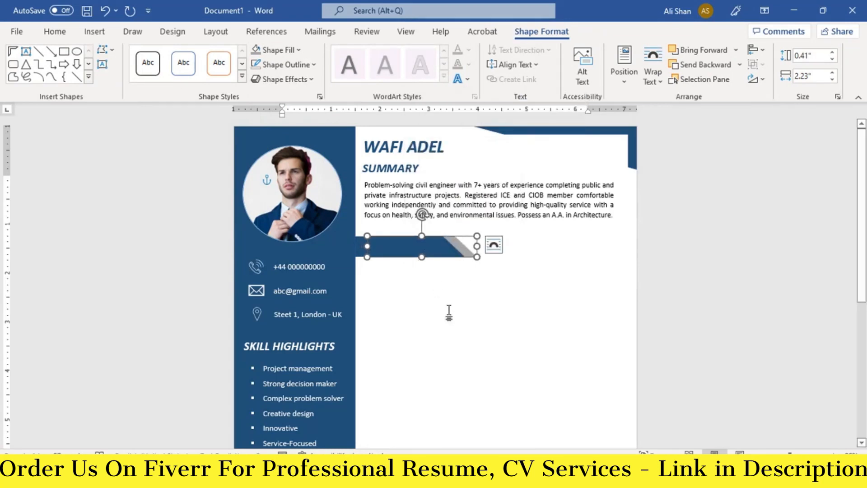
key(Right)
key(Left)
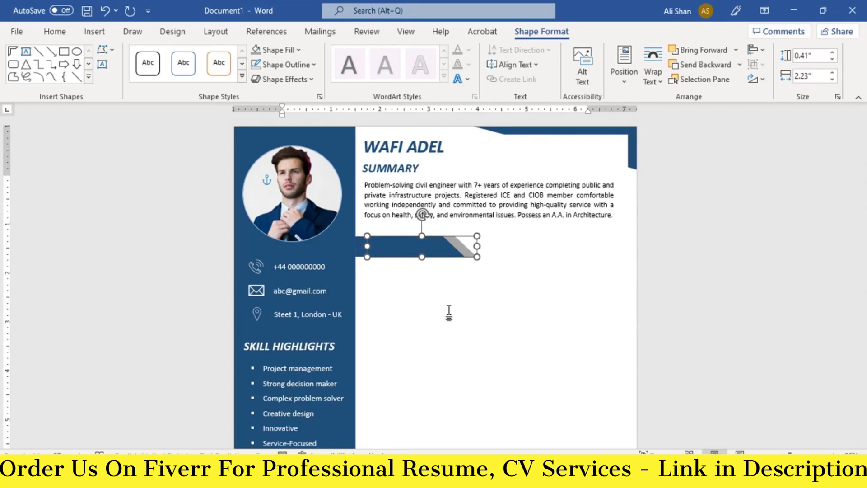
click(398, 247)
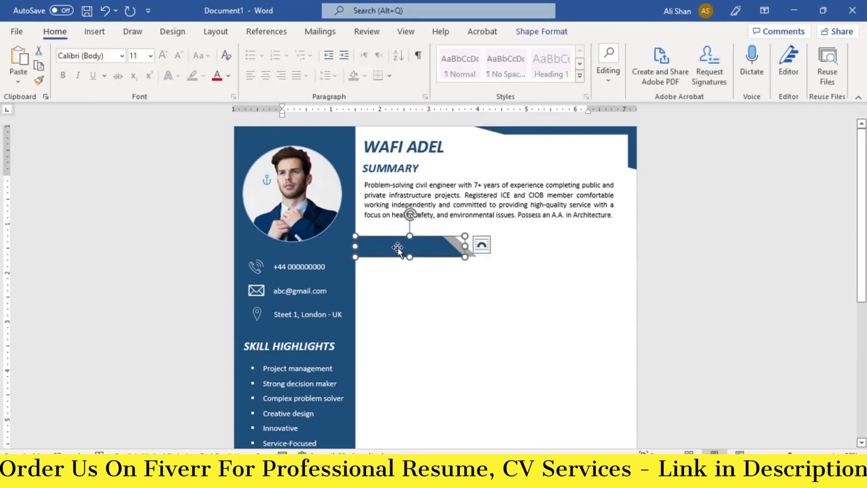
Step: Add the text EXPERIENCE inside the slanted blue bar
right_click(397, 247)
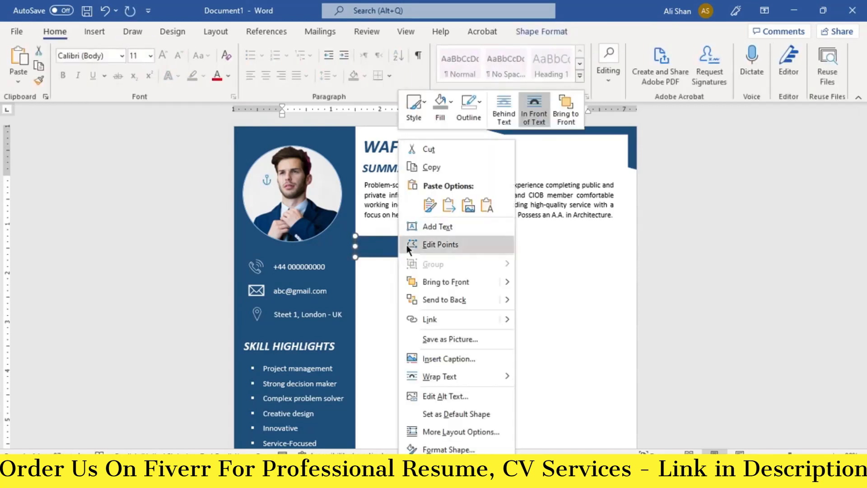
click(435, 227)
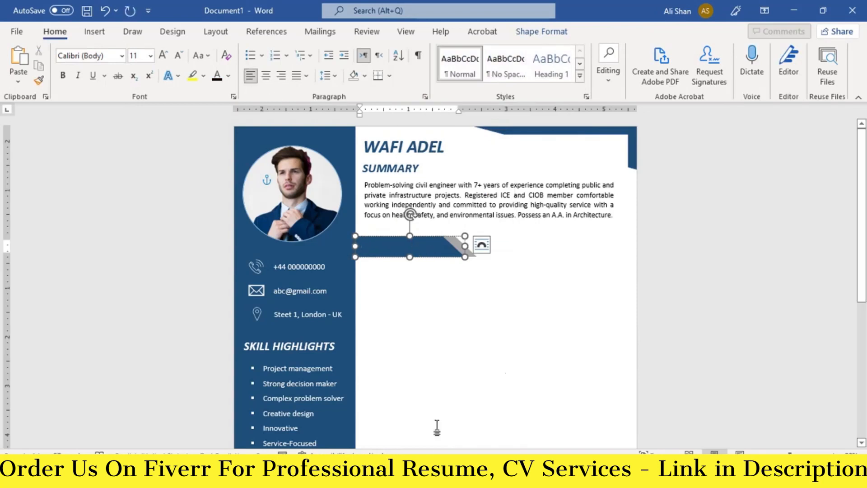
text(EXPERIENCE)
Step: Format the EXPERIENCE heading as 18 pt bold italic
key(ctrl+a)
triple_click(165, 57)
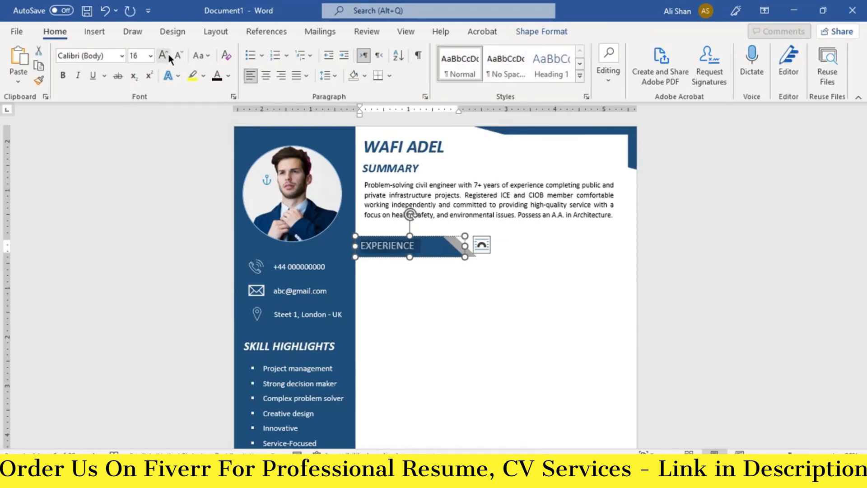
click(165, 56)
click(63, 76)
click(78, 76)
click(446, 310)
click(439, 231)
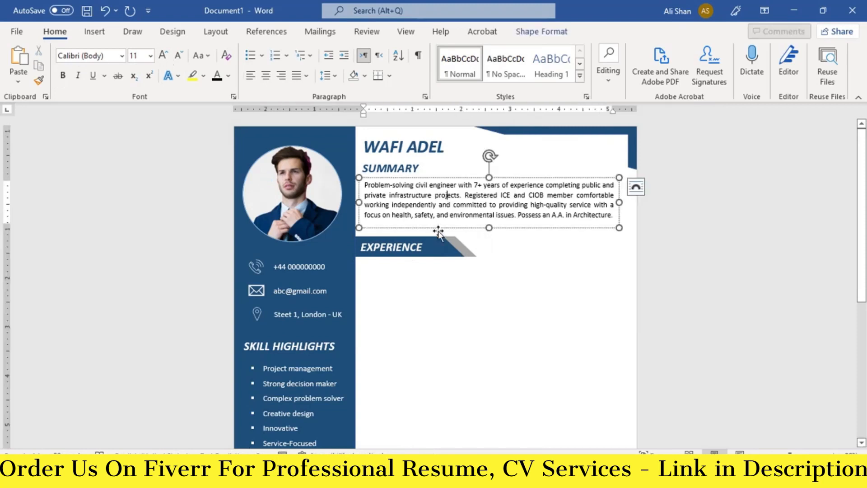
Step: Place a copy of the summary text box under EXPERIENCE and stretch it taller
drag(439, 232, 436, 249)
key(Down)
key(Down)
key(Down)
key(Down)
key(Down)
key(Down)
key(Down)
key(Down)
key(Down)
key(Down)
key(Down)
key(Down)
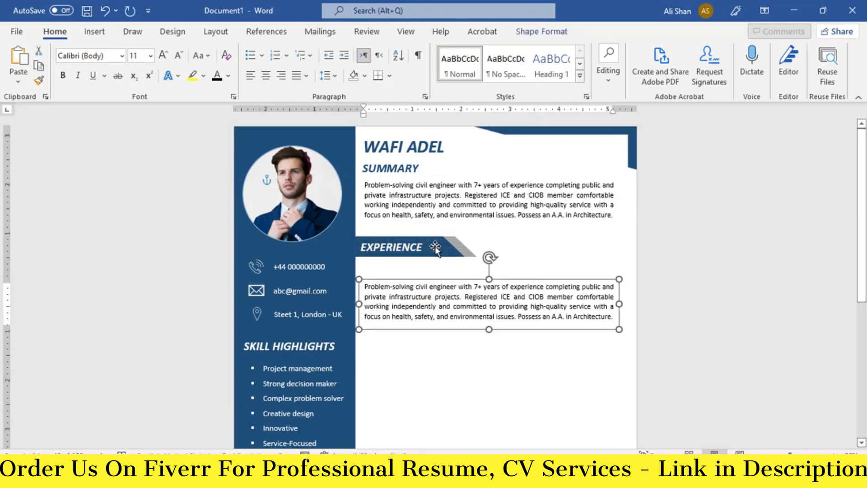
key(Up)
key(Up)
key(Up)
scroll(492, 312, down, 1)
drag(489, 290, 491, 444)
scroll(491, 401, down, 3)
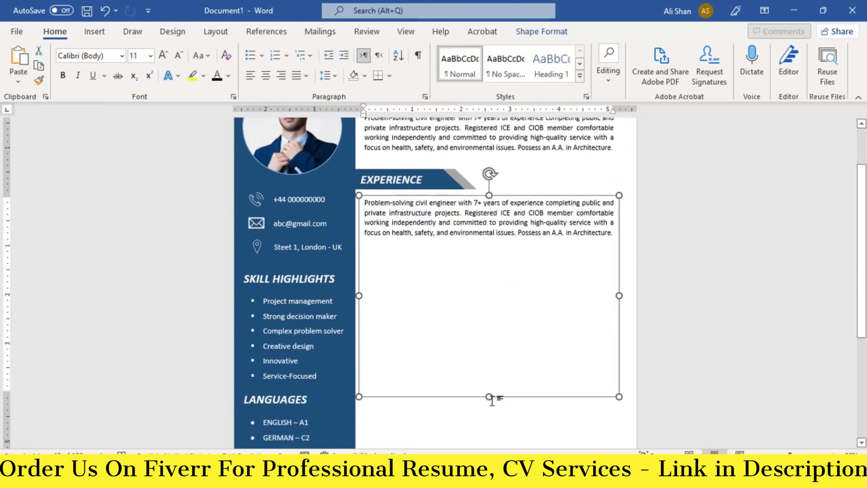
drag(489, 374, 488, 441)
Step: Replace the copied text with the Civil Engineer and Surveyor Technician job entries
click(473, 297)
key(ctrl+a)
key(BackSpace)
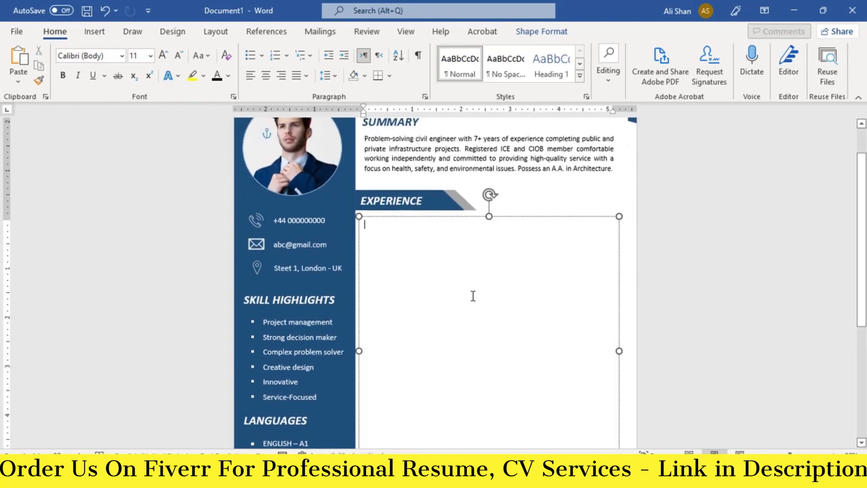
key(ctrl+v)
scroll(482, 398, down, 2)
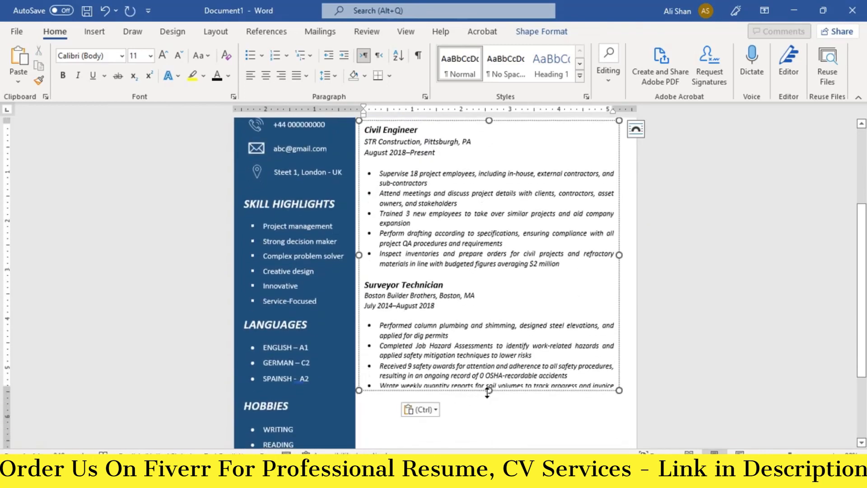
drag(488, 391, 489, 407)
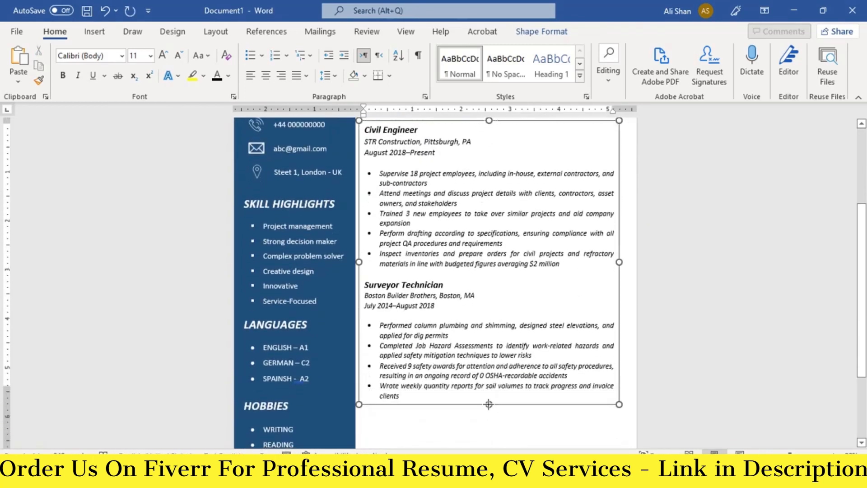
scroll(464, 354, up, 3)
click(470, 257)
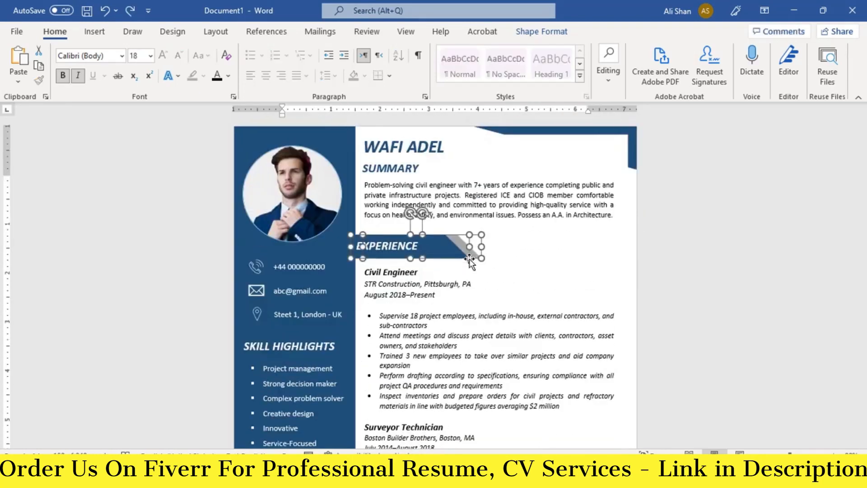
Step: Duplicate the EXPERIENCE bar and grey ribbon and move the copy below the job entries
click(453, 257)
click(473, 296)
click(457, 253)
ctrl+click(474, 253)
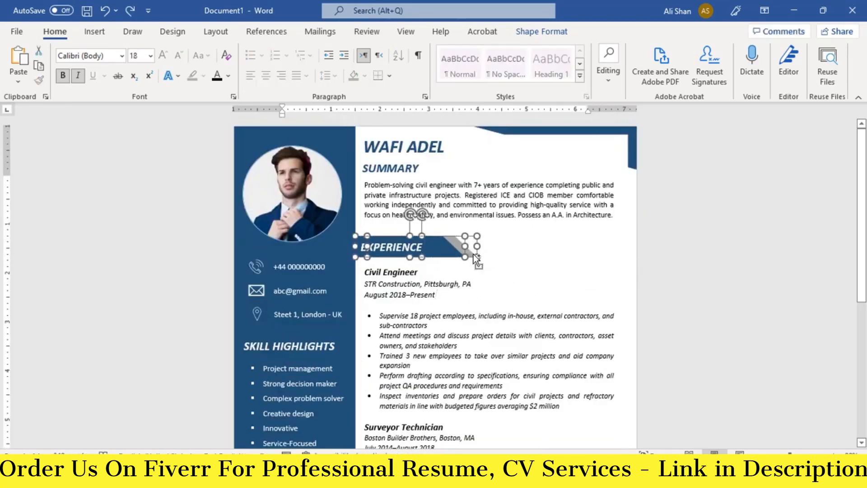
key(ctrl+c)
key(ctrl+v)
key(Down)
key(Down)
key(Down)
key(Down)
key(Down)
key(Down)
key(Down)
key(Down)
key(Down)
key(Down)
key(Down)
key(Down)
key(Down)
key(Down)
key(Down)
key(Down)
key(Down)
key(Down)
key(Down)
key(Down)
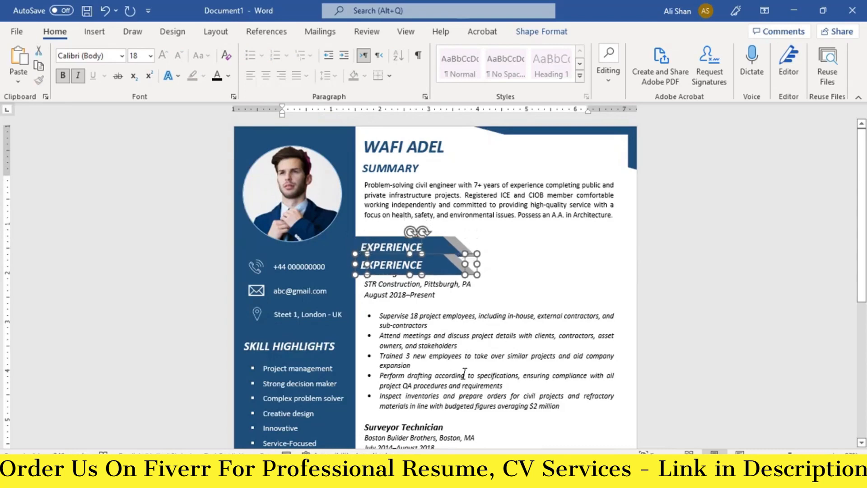
scroll(474, 377, down, 3)
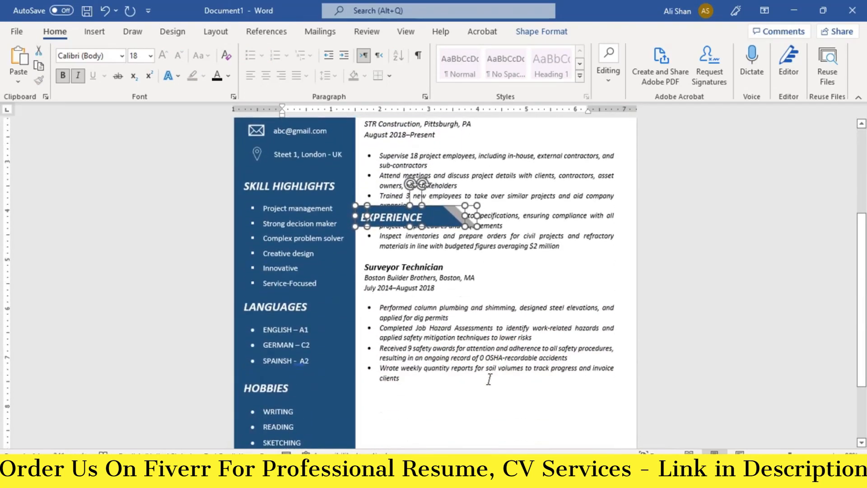
key(Down)
key(Down)
key(Down)
key(Down)
key(Down)
key(Down)
key(Down)
key(Down)
key(Down)
key(Down)
key(Down)
key(Down)
key(Down)
key(Down)
key(Down)
key(Down)
key(Down)
key(Down)
key(Down)
key(Down)
key(Down)
key(Down)
key(Down)
key(Down)
key(Down)
key(Down)
key(Down)
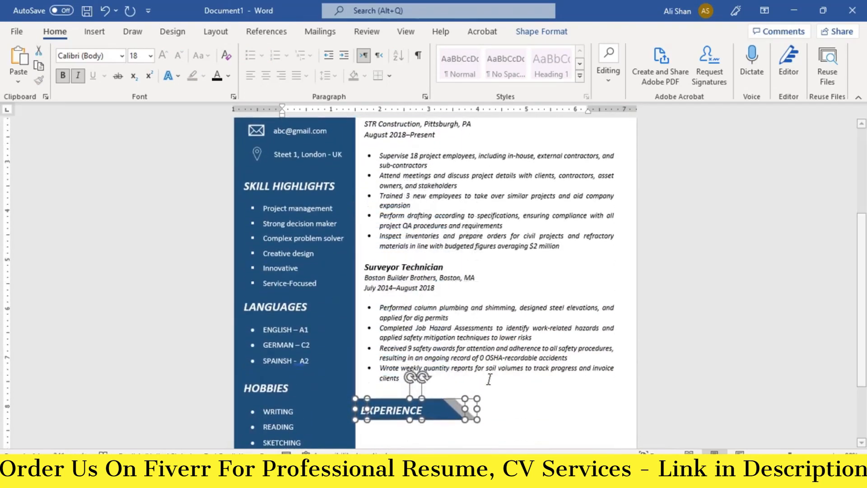
Step: Retype the duplicate heading as EDUCATION
scroll(492, 375, down, 2)
drag(430, 320, 355, 320)
text(EDUCAT)
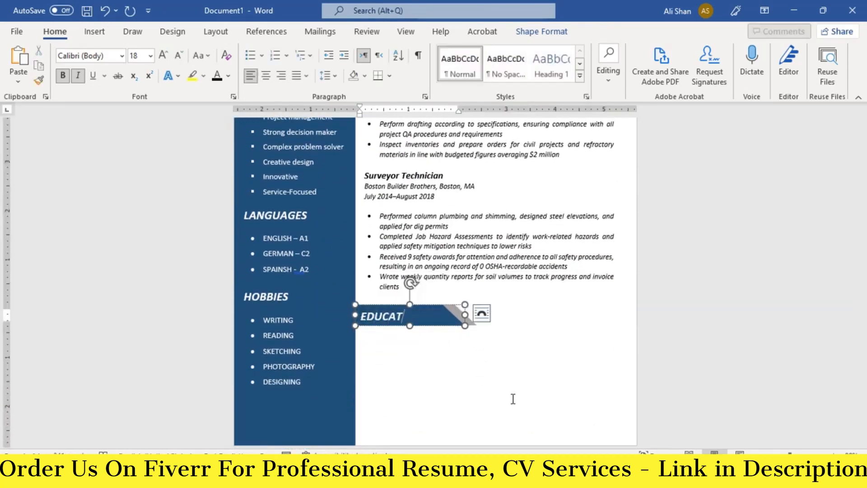
text(ION)
Step: Drag a copy of the summary text box down toward the EDUCATION heading
scroll(511, 389, up, 6)
click(474, 225)
ctrl+shift+drag(503, 230, 505, 243)
scroll(479, 345, down, 2)
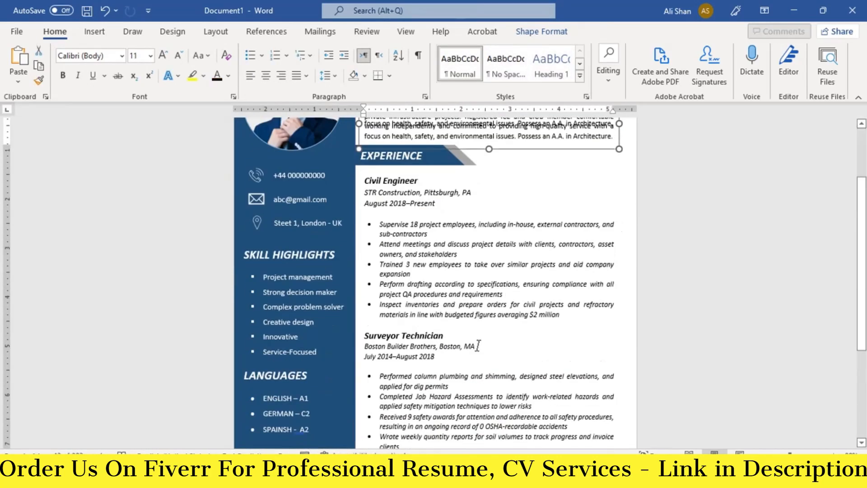
Step: Position the copied text box below EDUCATION and make it taller
key(Down)
key(Down)
key(Down)
key(Down)
key(Down)
key(Down)
key(Down)
key(Down)
key(Down)
key(Down)
key(Down)
key(Down)
key(Down)
key(Down)
key(Down)
key(Down)
key(Down)
key(Down)
key(Down)
key(Down)
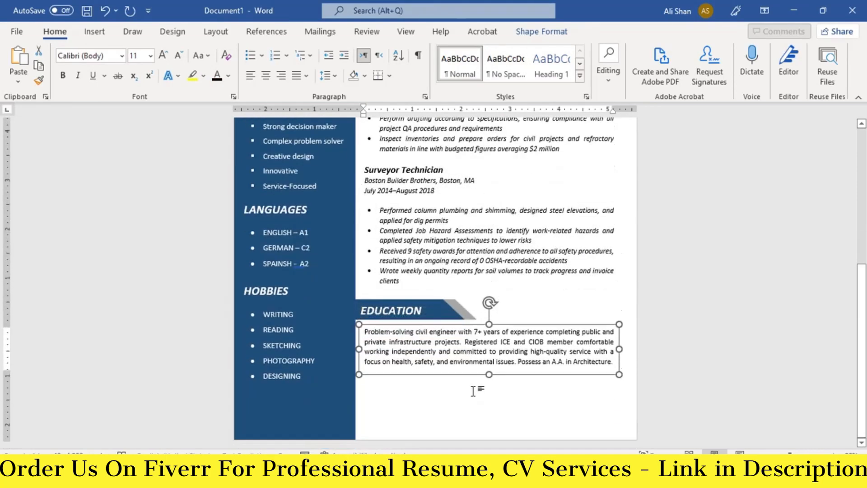
key(Down)
drag(489, 378, 488, 429)
Step: Replace its text with the Civil Engineering bachelor's and Architecture associate degree entries
click(465, 388)
key(ctrl+a)
key(BackSpace)
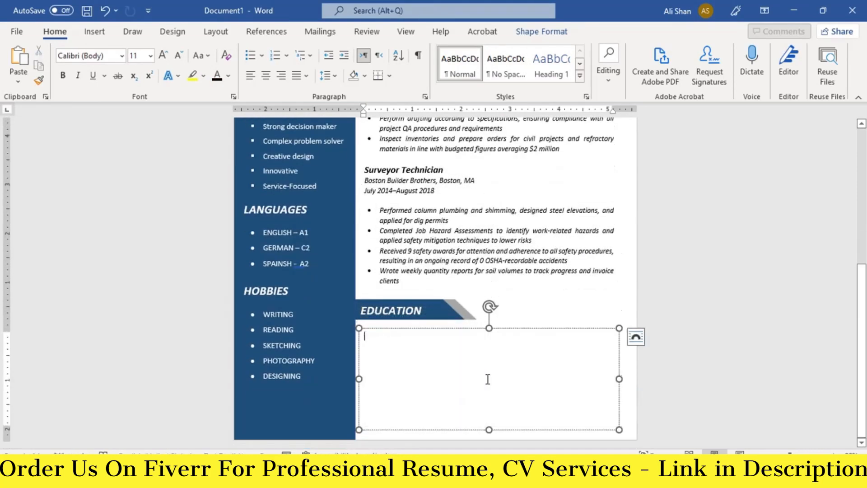
key(ctrl+v)
click(522, 384)
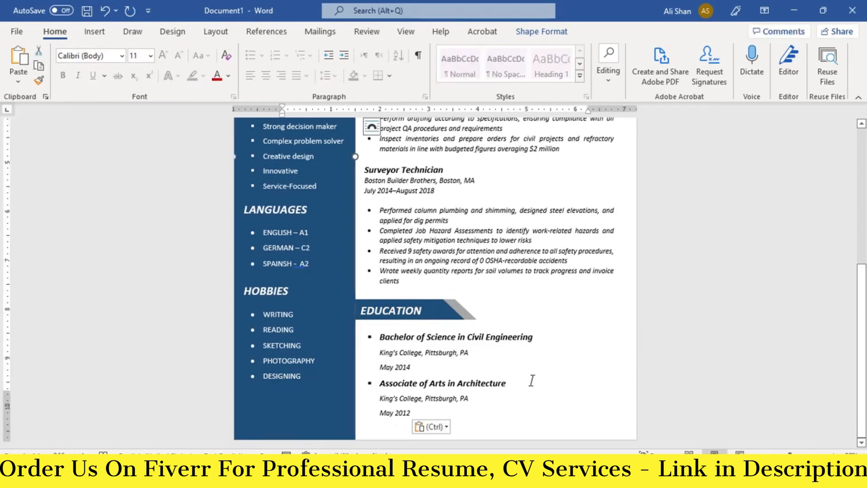
scroll(532, 380, up, 8)
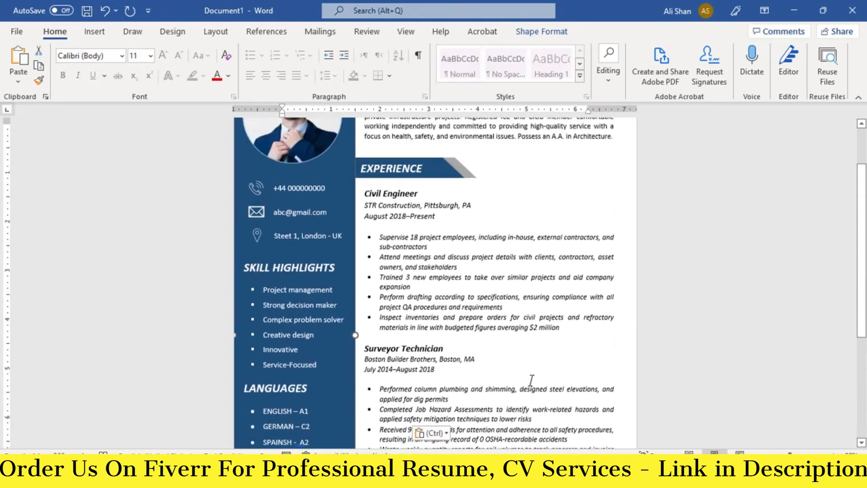
scroll(532, 380, up, 1)
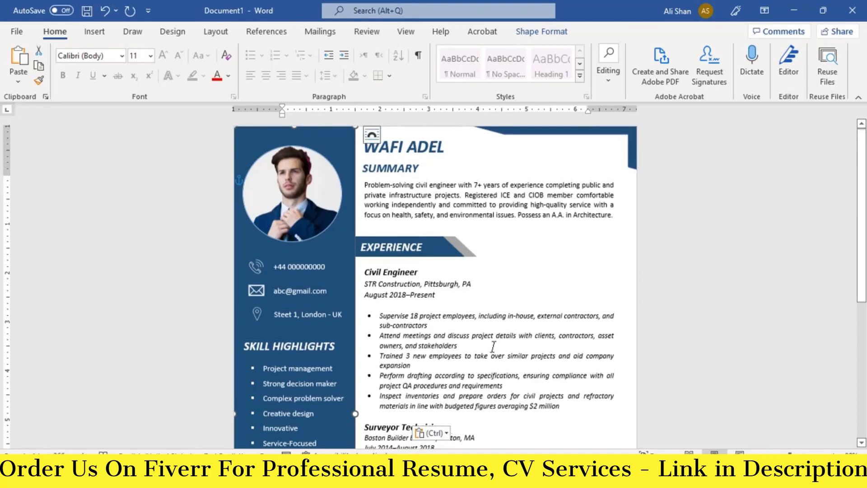
scroll(494, 346, down, 3)
Step: Open print preview of the one-page resume with Ctrl+P
key(ctrl+p)
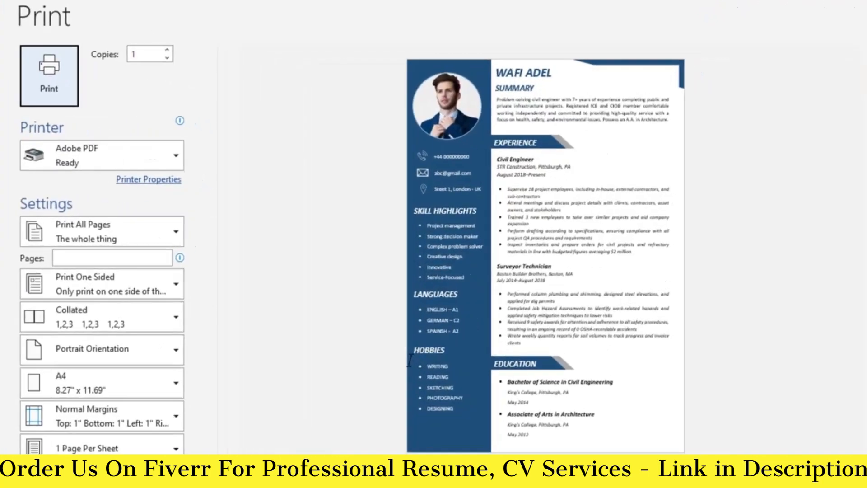